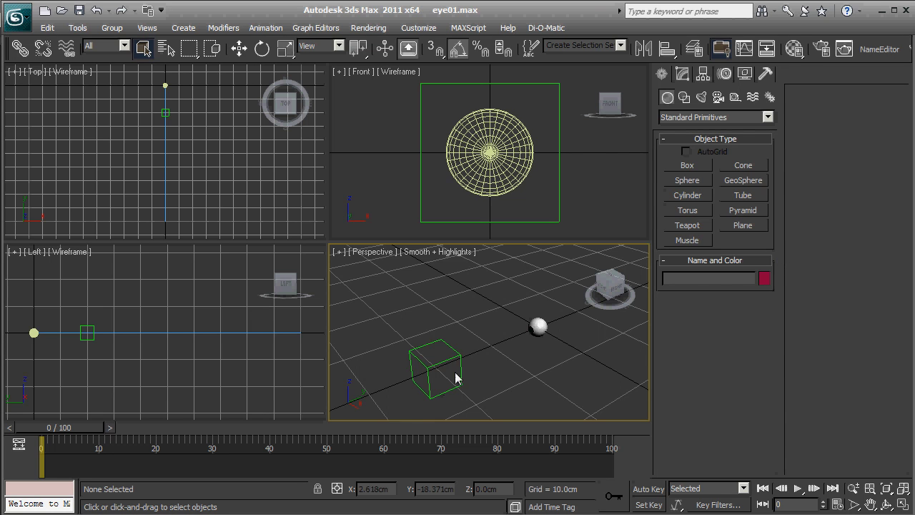
Test the eye's look-at behaviour by moving the dummy target sideways, and undo the move.
click(456, 341)
key(w)
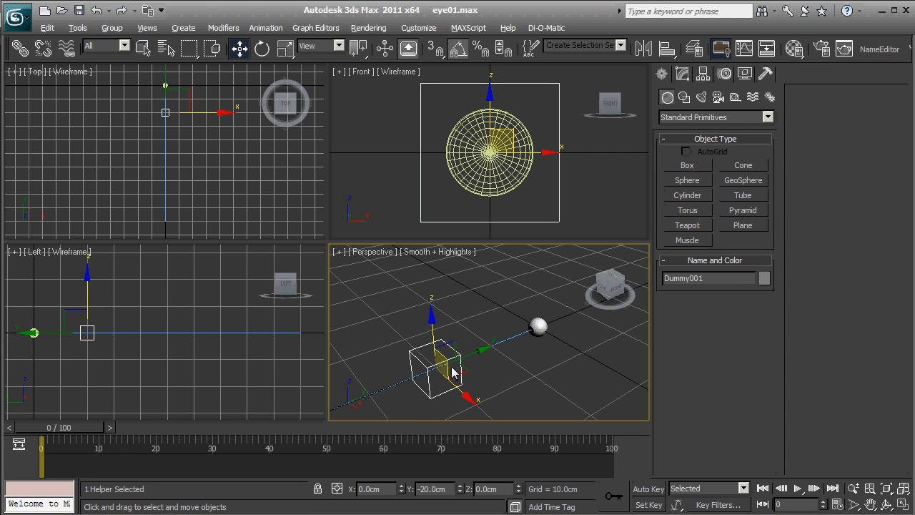
alt+middle_drag(452, 370, 613, 301)
drag(509, 344, 447, 341)
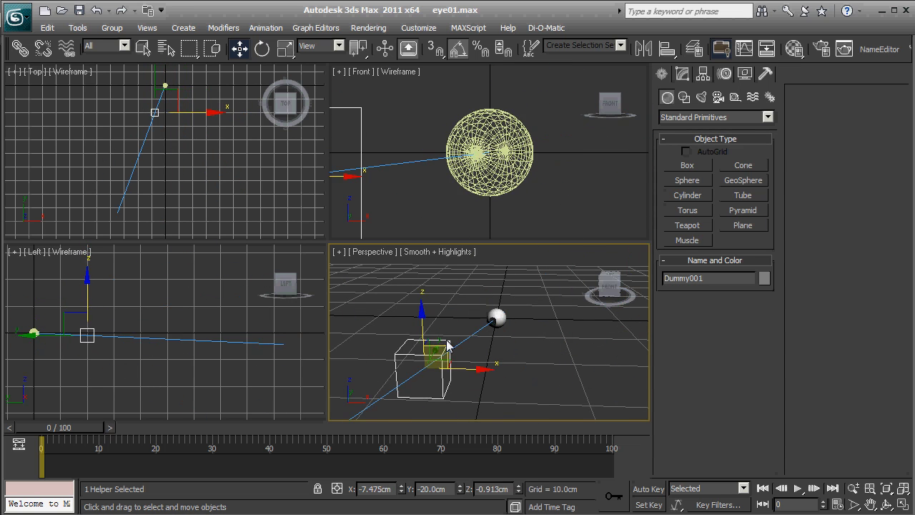
key(ctrl+z)
Maximize the perspective view and render a close-up of the eye, closing the render when done.
click(902, 505)
alt+middle_drag(562, 375, 480, 280)
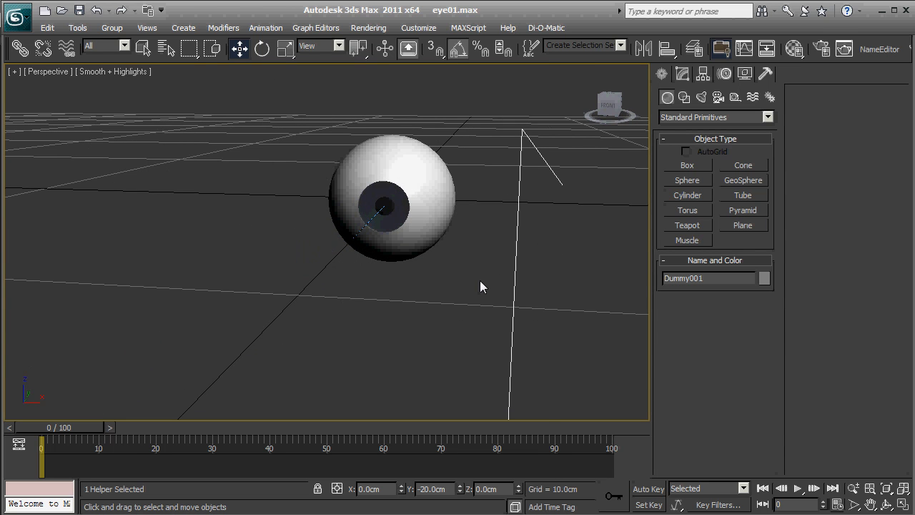
key(shift+q)
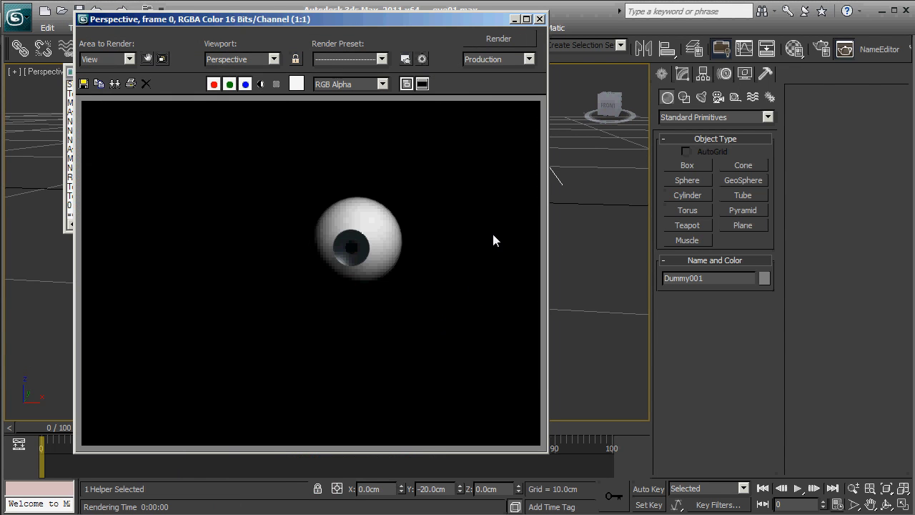
click(537, 20)
click(288, 71)
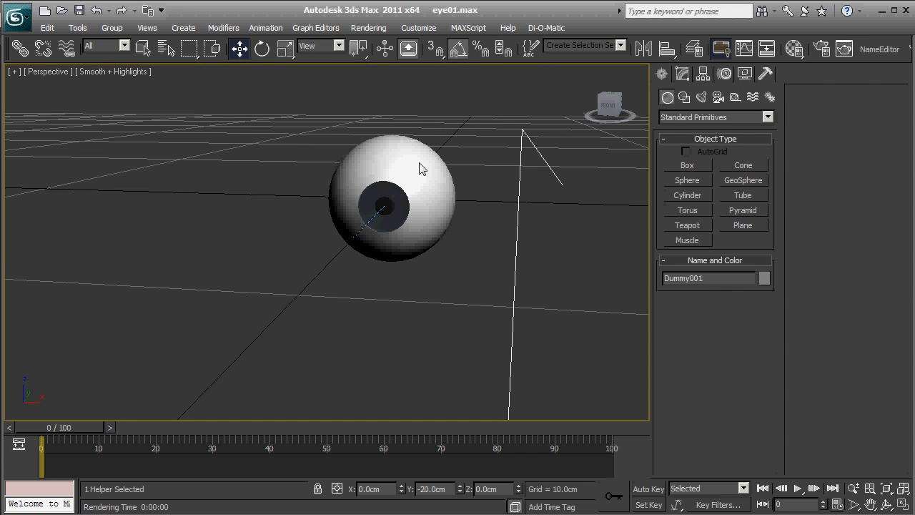
Test the eye's tracking again by moving the dummy target around, and cancel the move.
click(442, 186)
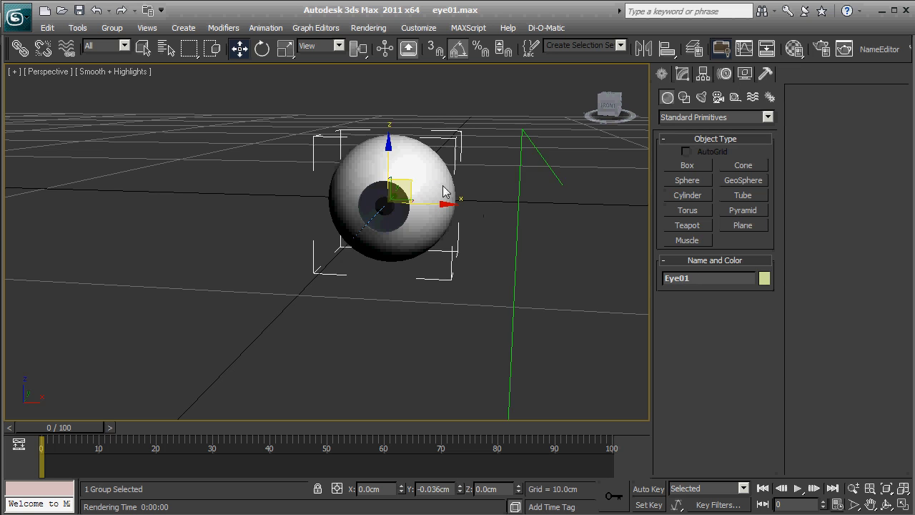
key(z)
alt+middle_drag(510, 182, 239, 301)
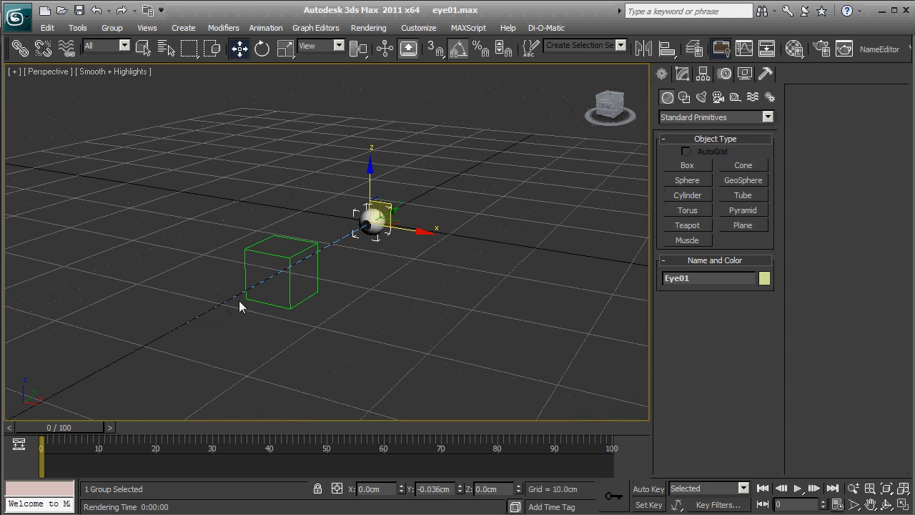
scroll(411, 258, up, 3)
alt+middle_drag(413, 264, 452, 232)
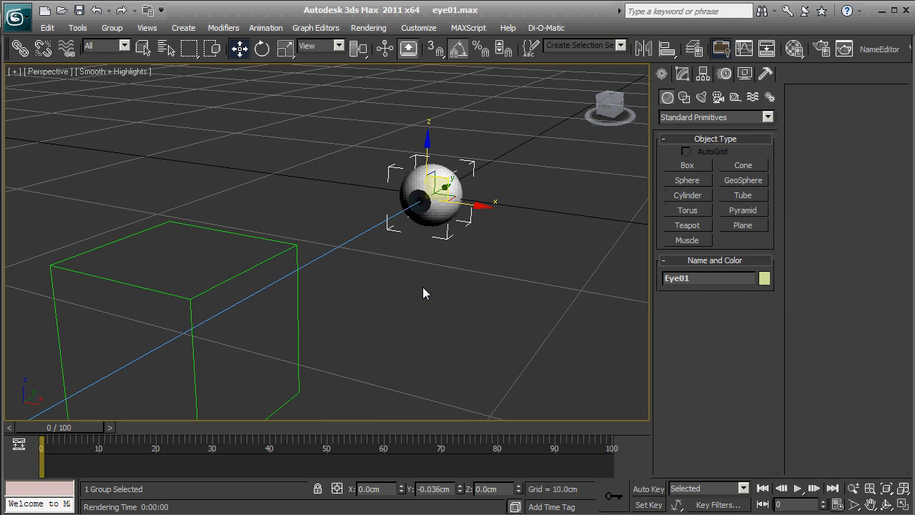
drag(337, 316, 239, 388)
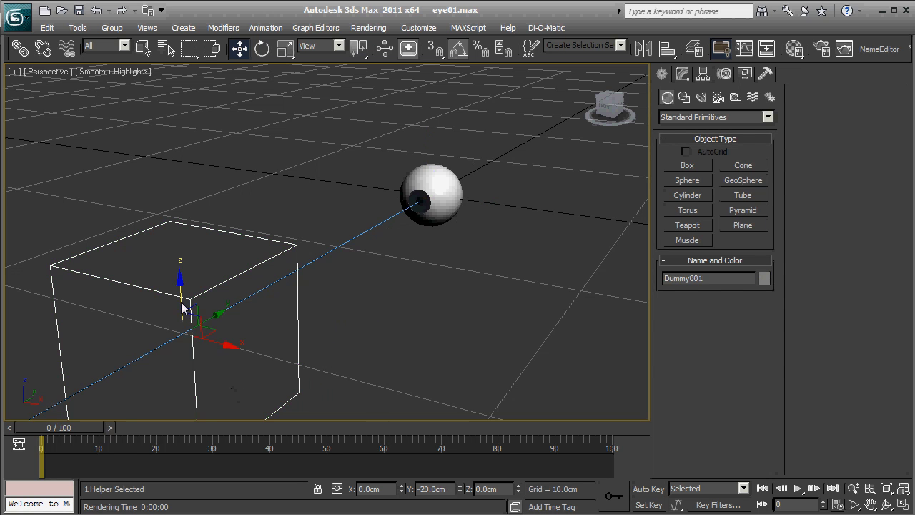
alt+middle_drag(281, 318, 389, 306)
key(z)
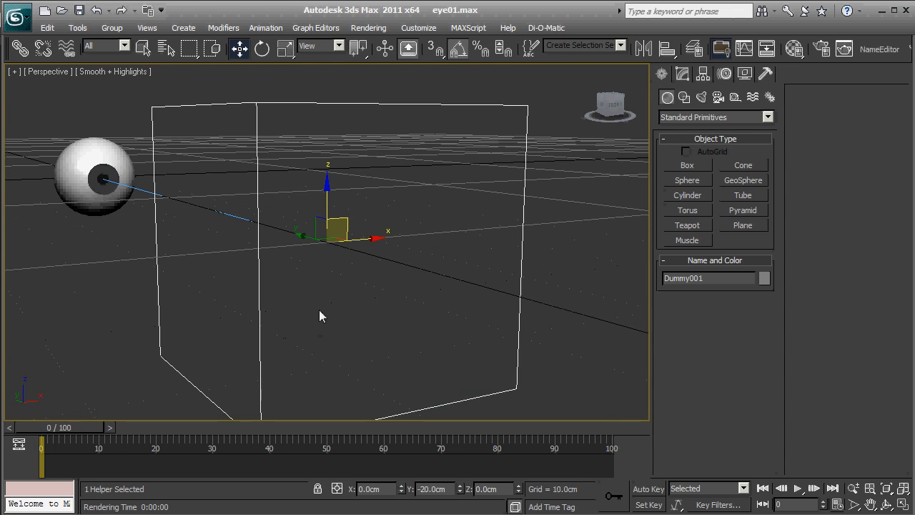
alt+middle_drag(320, 311, 284, 308)
drag(346, 232, 488, 195)
right_click(489, 195)
Open the Eye01 group and show the modifier stack of the eye white mesh.
alt+middle_drag(488, 192, 291, 250)
click(382, 190)
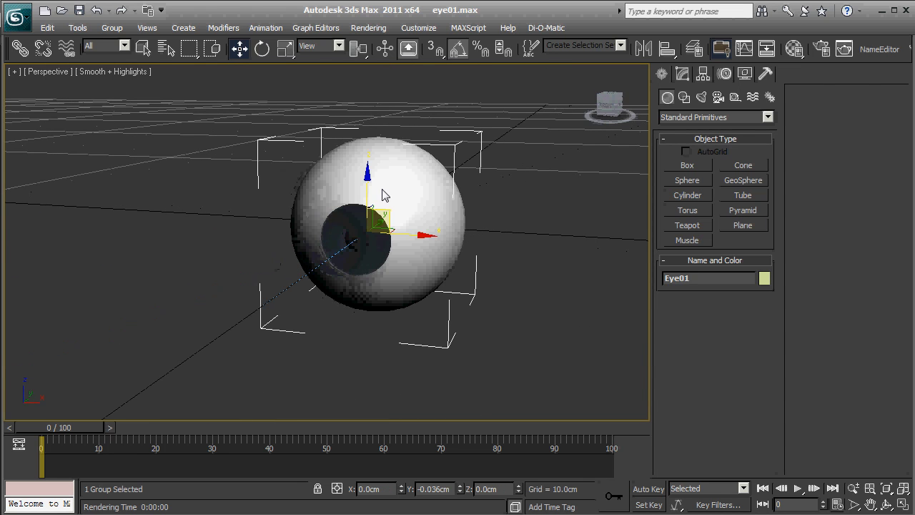
alt+middle_drag(457, 281, 408, 271)
click(112, 27)
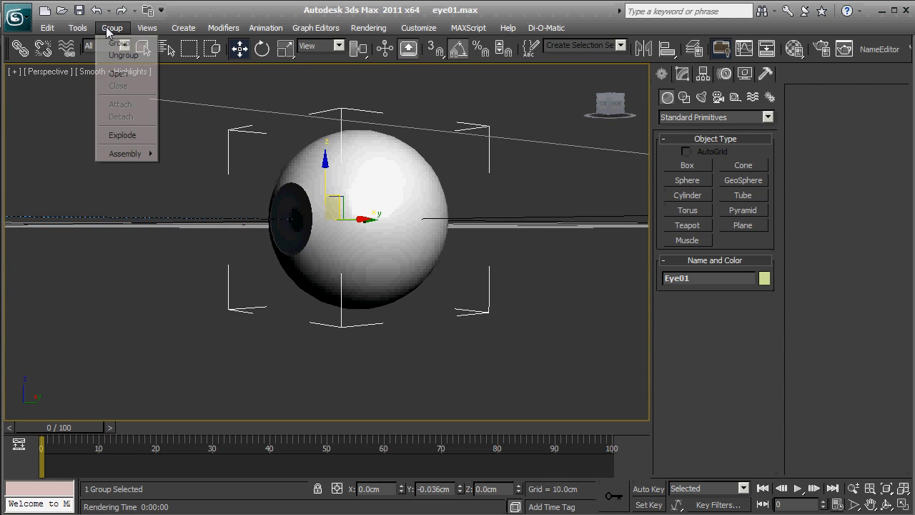
click(122, 73)
click(404, 173)
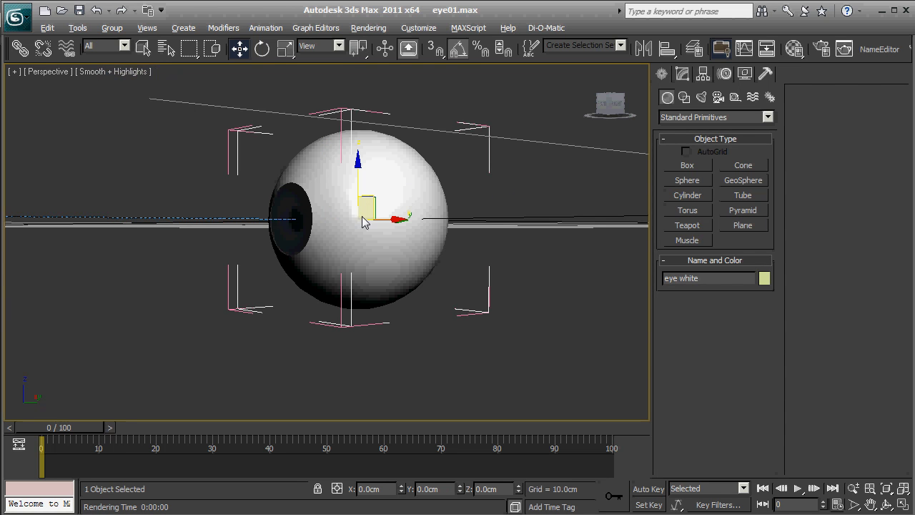
alt+middle_drag(363, 222, 494, 204)
click(683, 74)
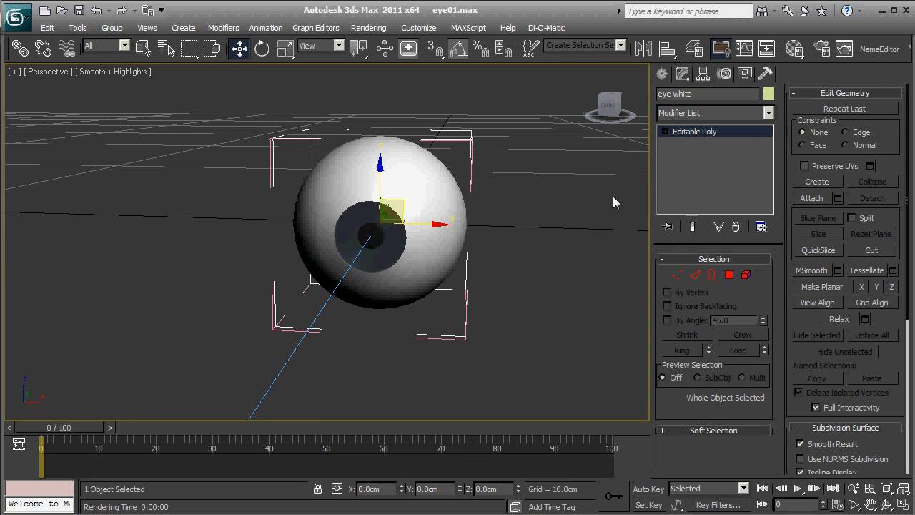
Inspect the cornea and iris parts, try moving the iris out of the eye, and undo the move.
click(362, 239)
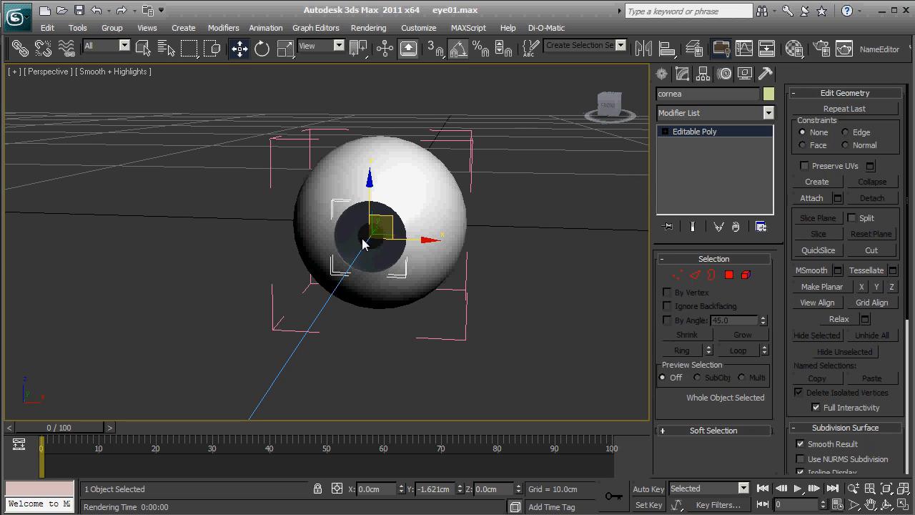
click(372, 238)
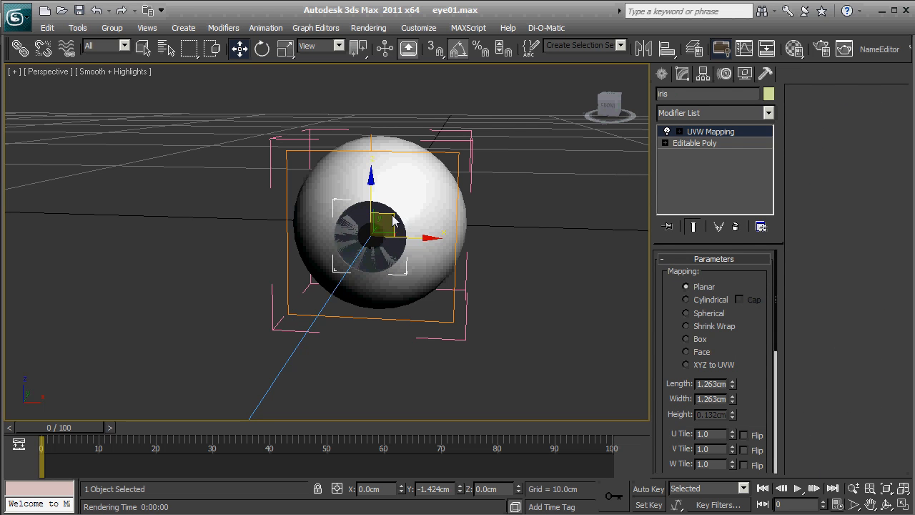
drag(394, 224, 547, 206)
key(ctrl+z)
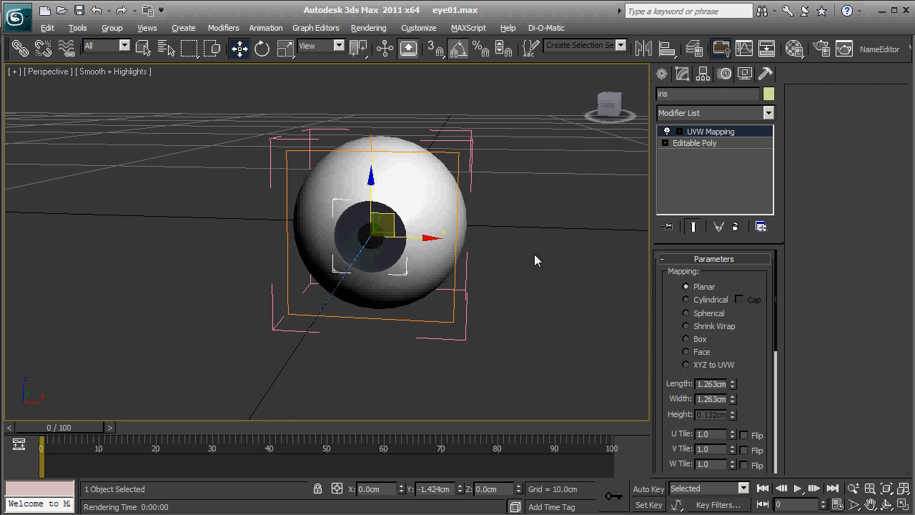
Examine the cornea and eye white from several angles to see how the eye parts fit together.
alt+middle_drag(534, 254, 409, 243)
alt+middle_drag(159, 256, 411, 294)
click(255, 210)
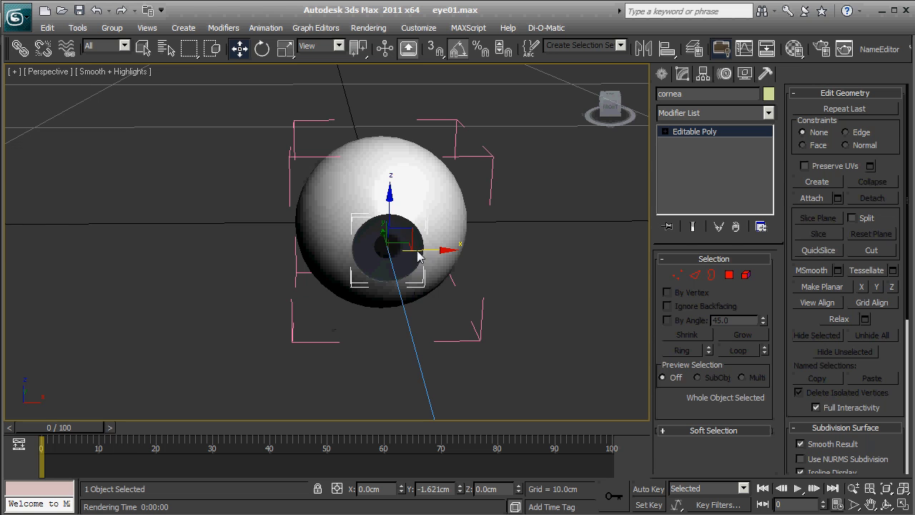
middle_drag(478, 256, 426, 285)
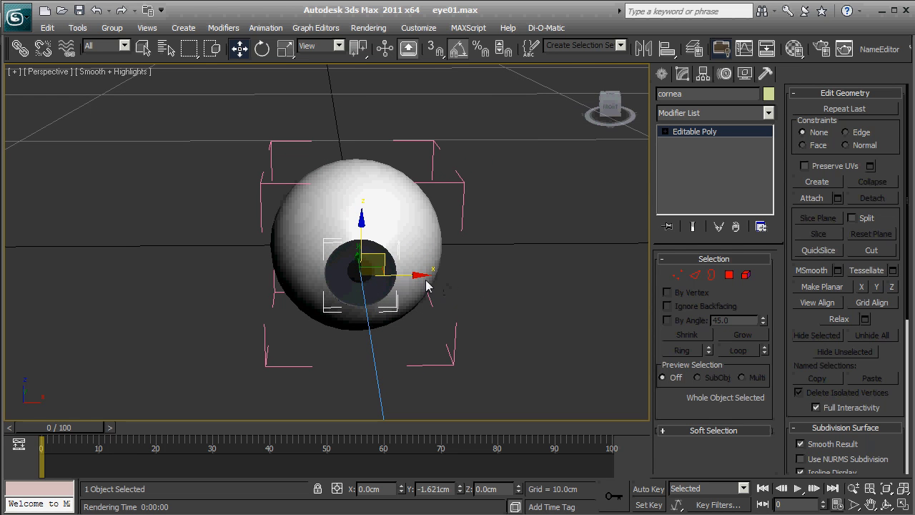
drag(390, 265, 540, 219)
alt+middle_drag(540, 219, 369, 260)
click(392, 267)
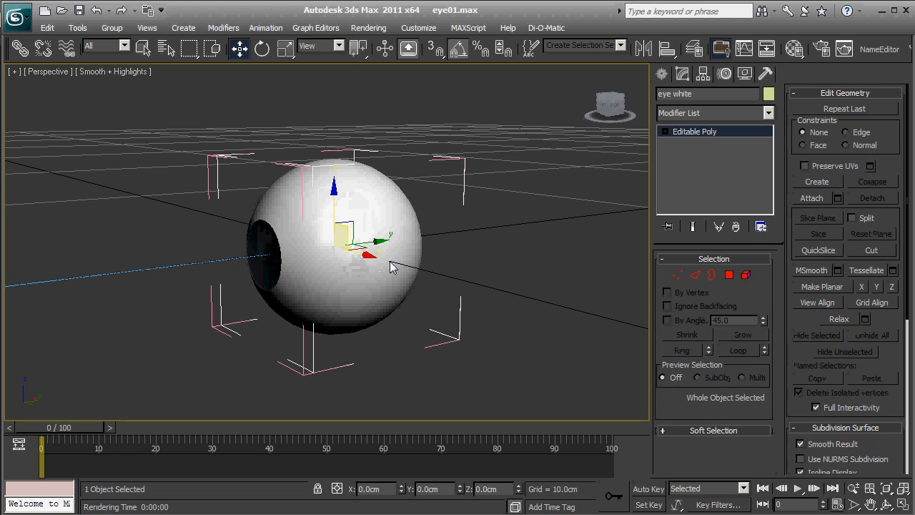
alt+middle_drag(314, 270, 336, 315)
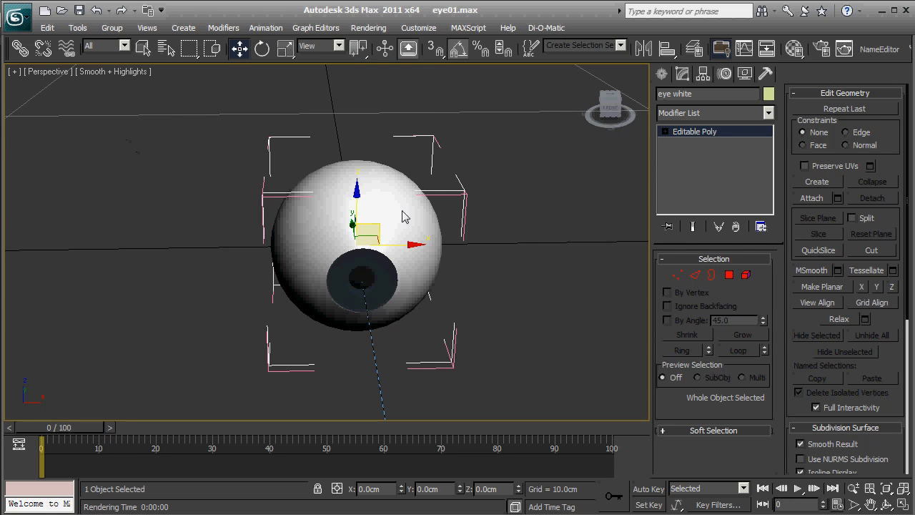
alt+middle_drag(463, 226, 425, 225)
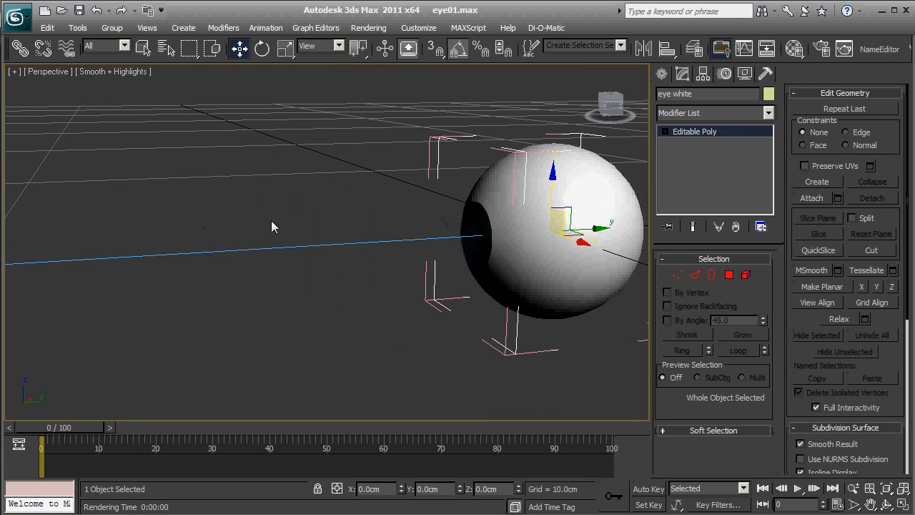
alt+middle_drag(272, 226, 345, 245)
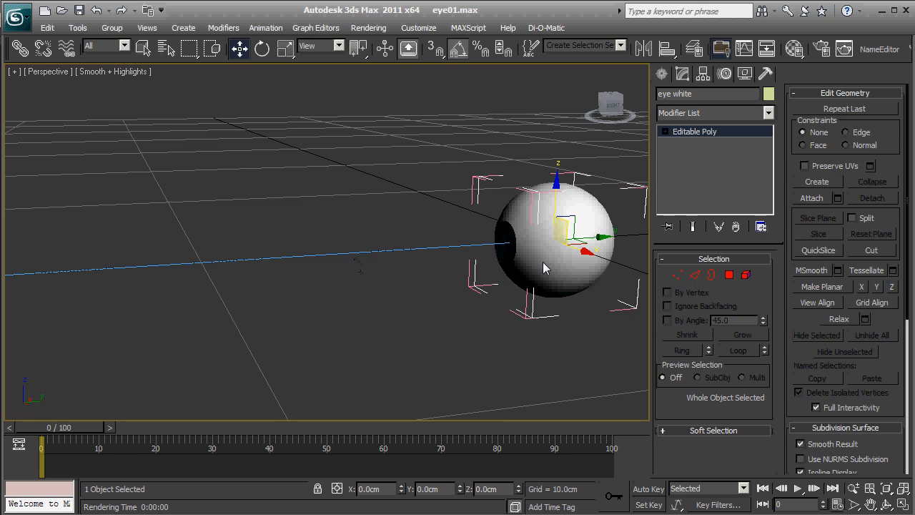
Close the Eye01 group.
click(112, 27)
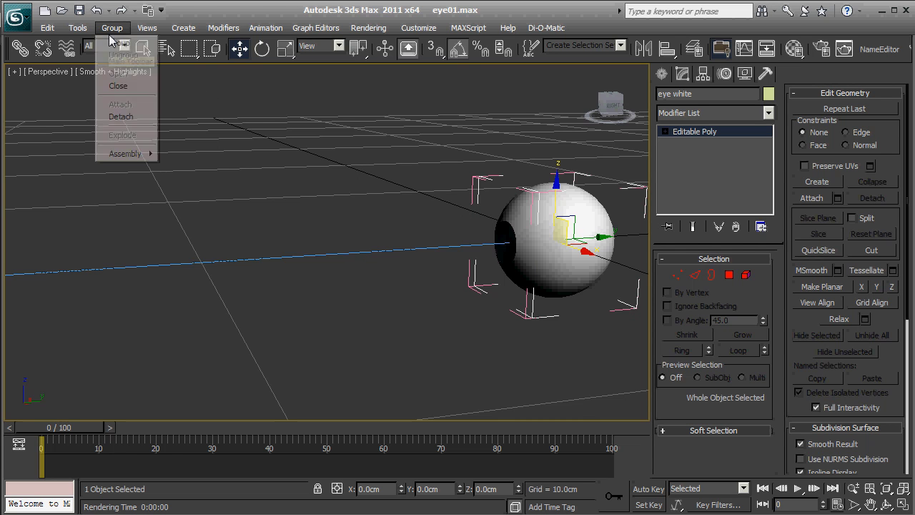
click(118, 86)
alt+middle_drag(341, 245, 310, 252)
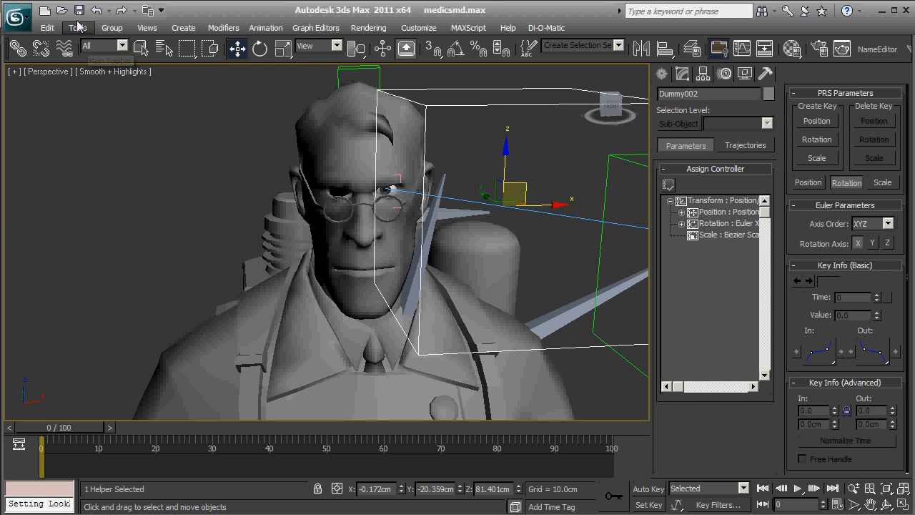
Look through the undo history of the medic scene without undoing any command.
click(111, 11)
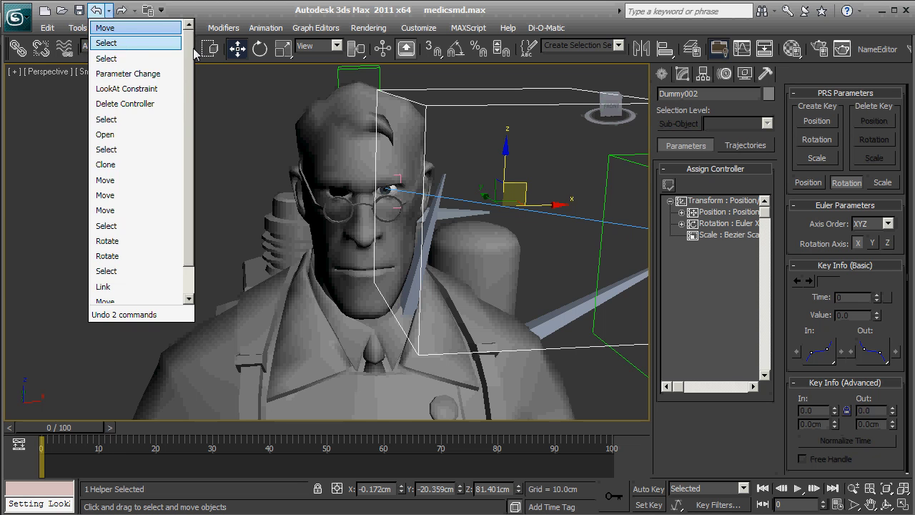
drag(191, 49, 194, 89)
click(248, 161)
Reload medicsmd.max without saving the current changes, and decline the updated V-Ray models.
click(20, 18)
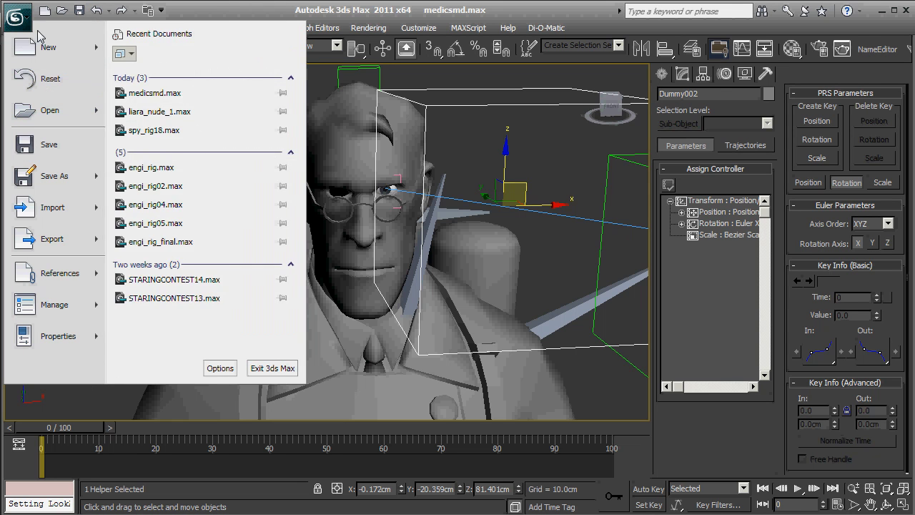
click(211, 104)
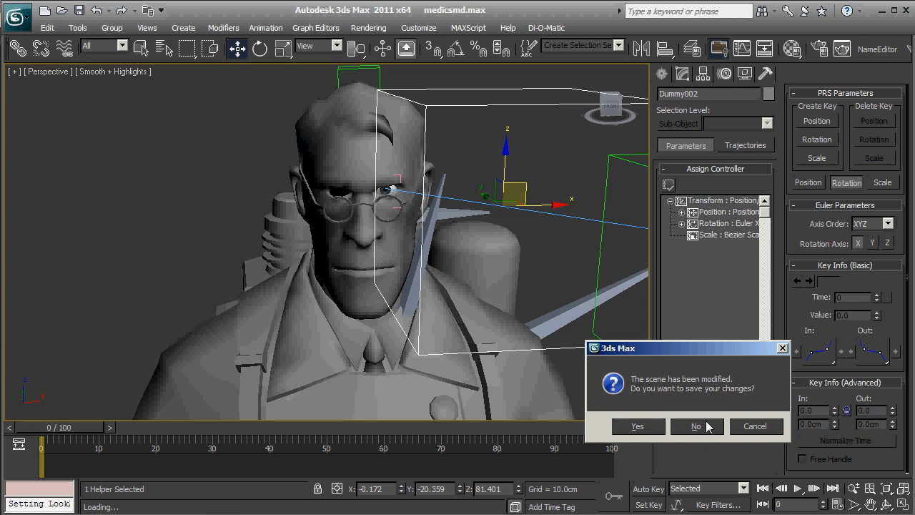
click(696, 426)
click(802, 460)
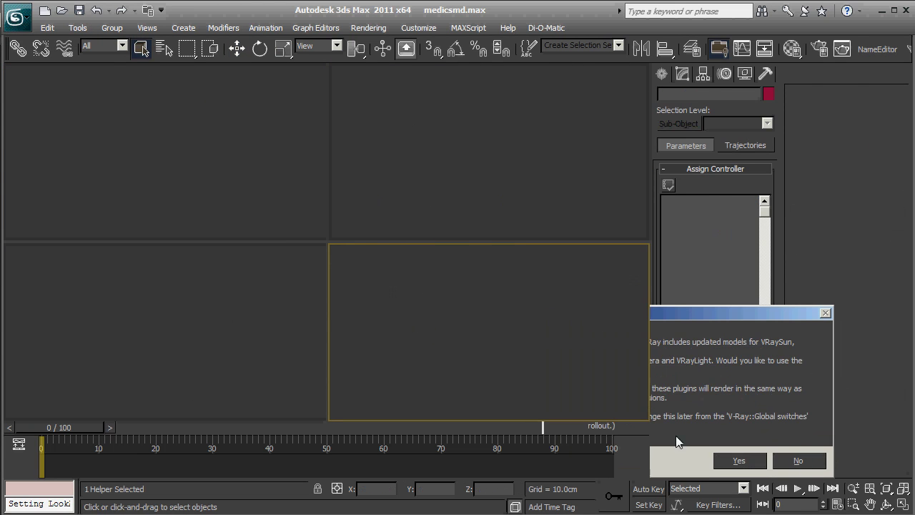
Maximize the perspective view, frame the medic's head from the front, and select the character mesh.
click(904, 505)
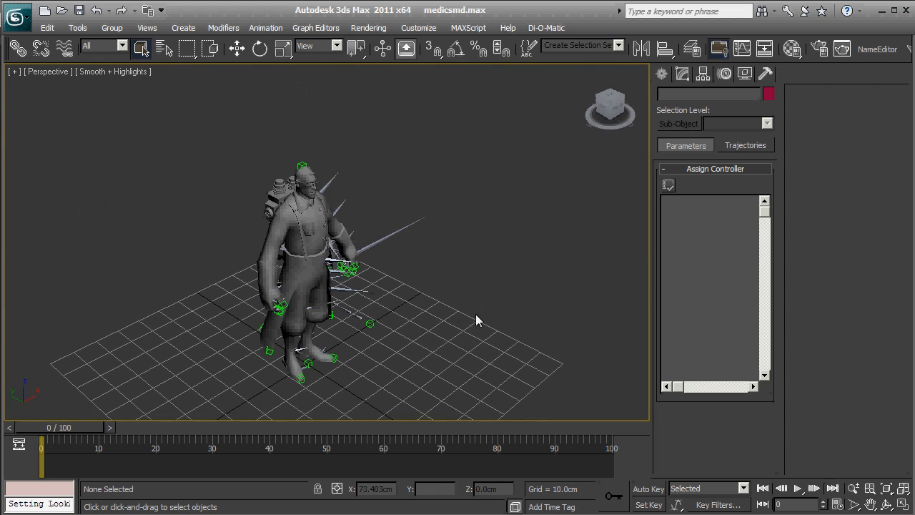
alt+middle_drag(476, 321, 399, 302)
scroll(398, 303, up, 5)
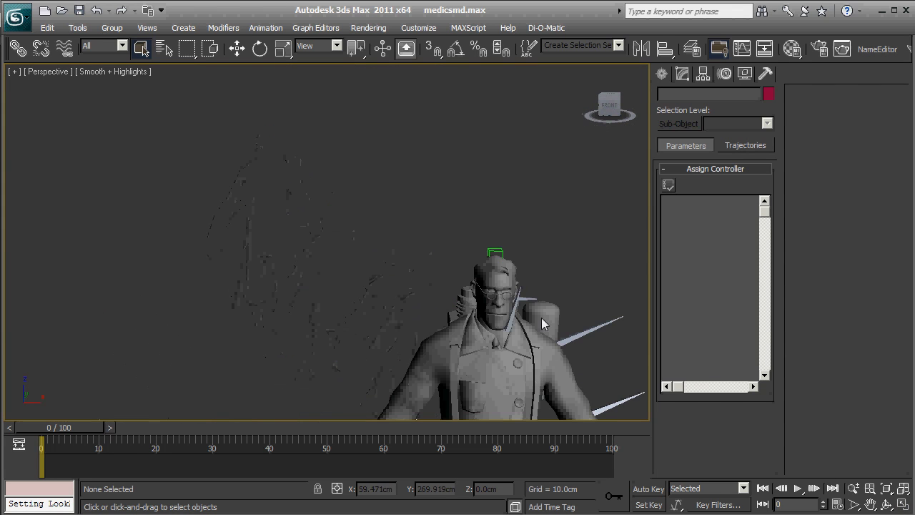
middle_drag(541, 318, 375, 236)
scroll(372, 232, up, 5)
middle_drag(385, 156, 364, 240)
click(348, 199)
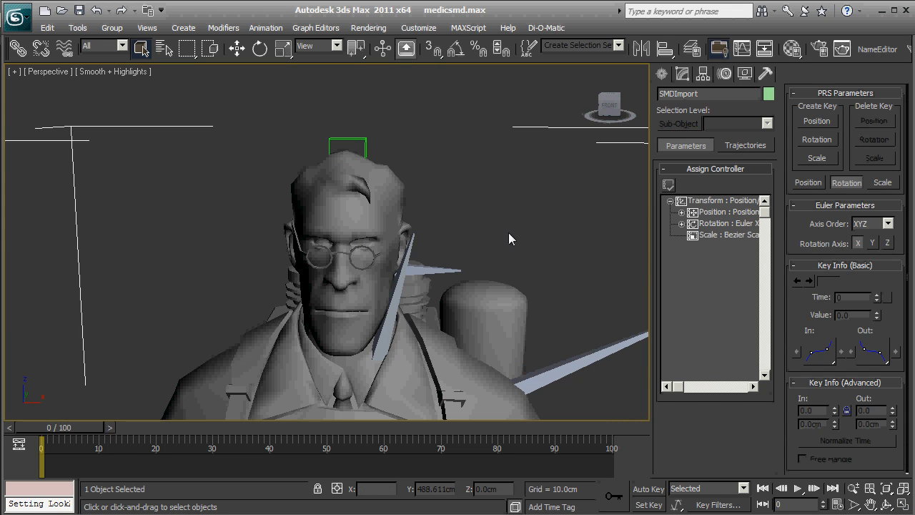
Enter the Polygon level of the mesh's Editable Mesh beneath the Skin modifier, holding the scene before continuing.
click(683, 74)
click(666, 143)
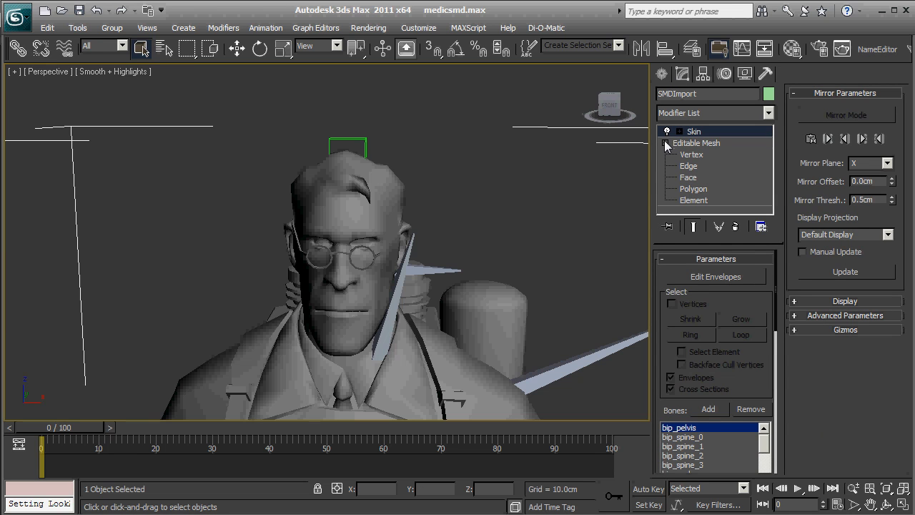
click(694, 189)
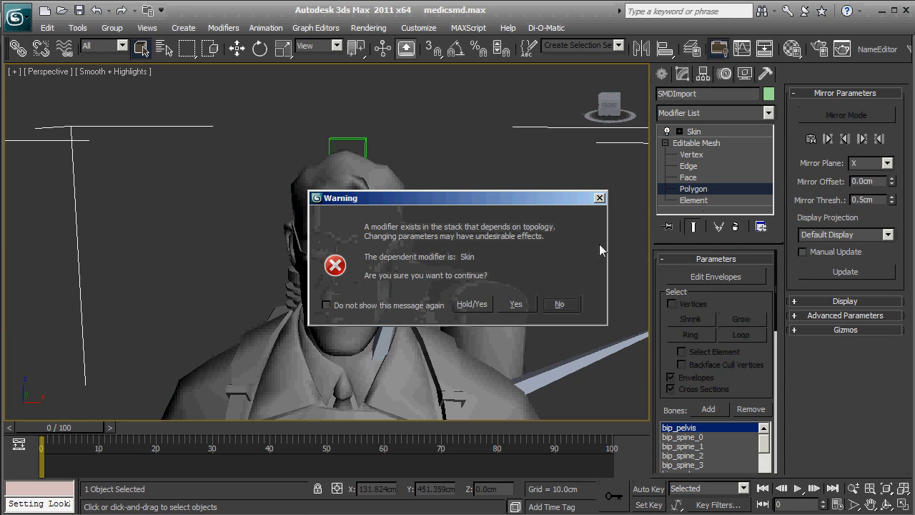
click(472, 305)
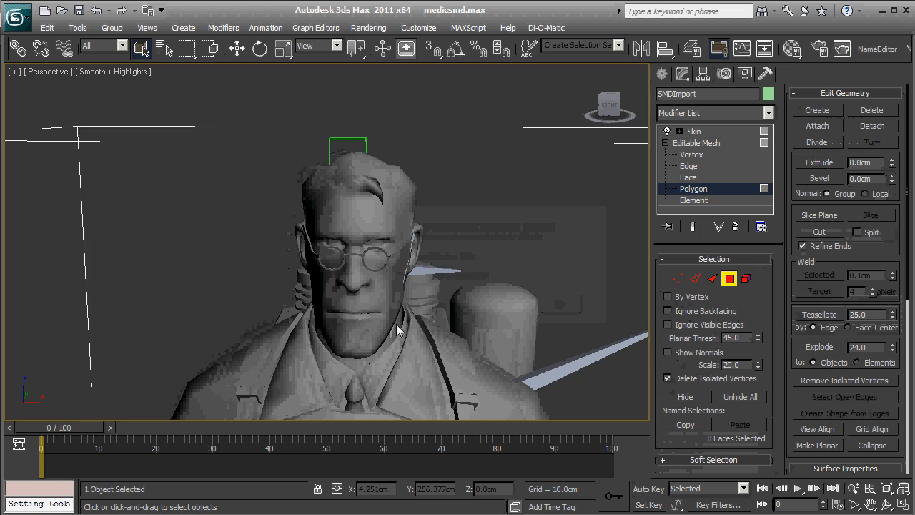
Select all the eyeball faces of the character's left eye, including those at its outer corner, and hide them.
scroll(394, 320, up, 6)
alt+middle_drag(429, 295, 397, 288)
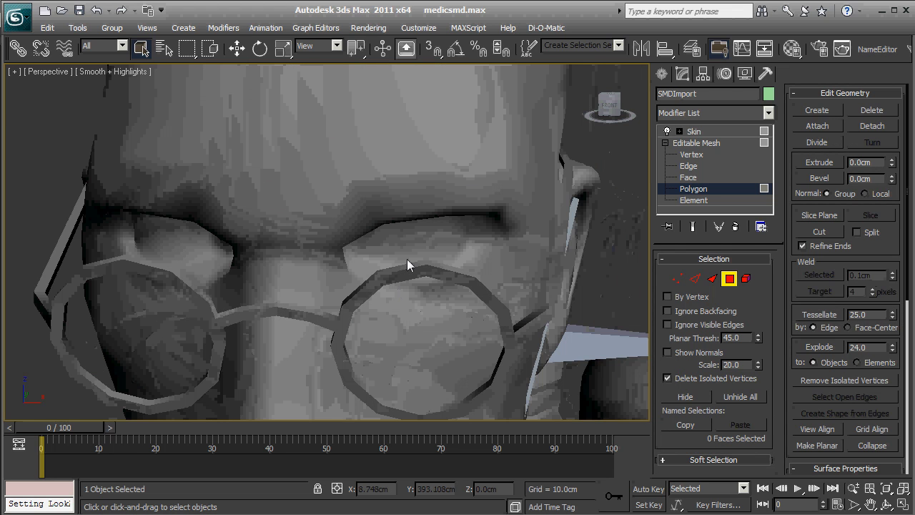
key(q)
click(424, 230)
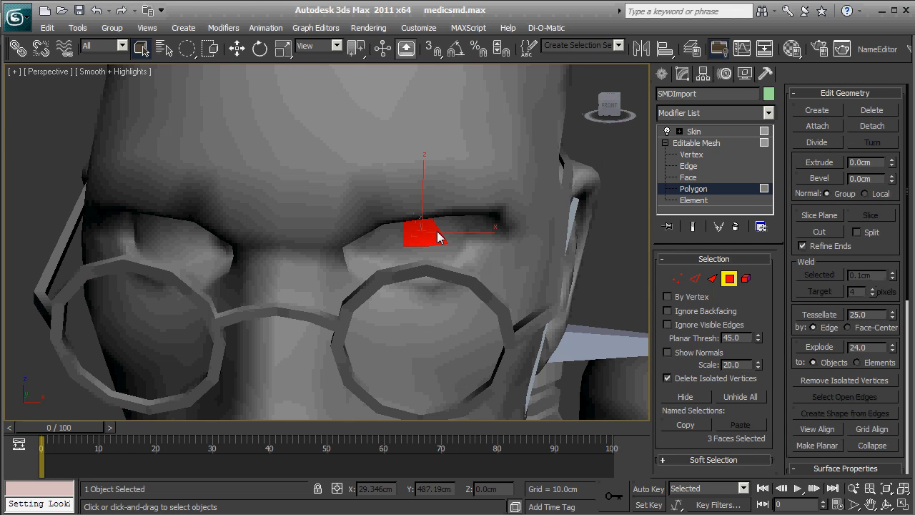
ctrl+click(448, 238)
ctrl+click(459, 242)
ctrl+click(455, 255)
ctrl+click(436, 255)
ctrl+click(448, 259)
ctrl+click(422, 257)
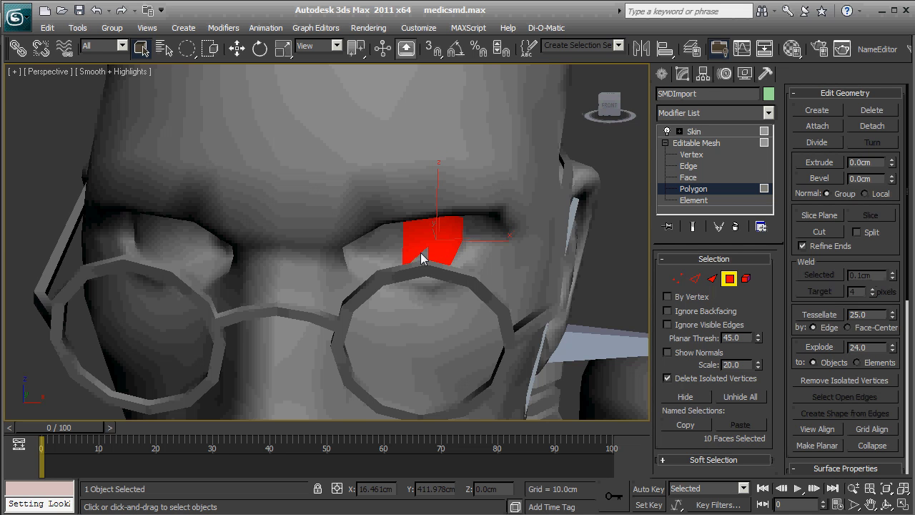
ctrl+click(425, 257)
ctrl+click(394, 257)
ctrl+click(385, 254)
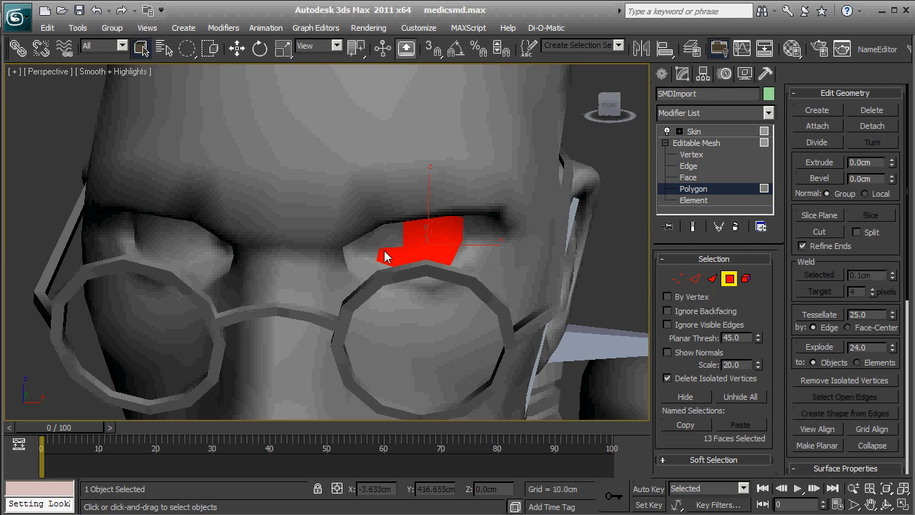
ctrl+click(373, 256)
ctrl+click(381, 248)
ctrl+click(391, 240)
ctrl+click(398, 233)
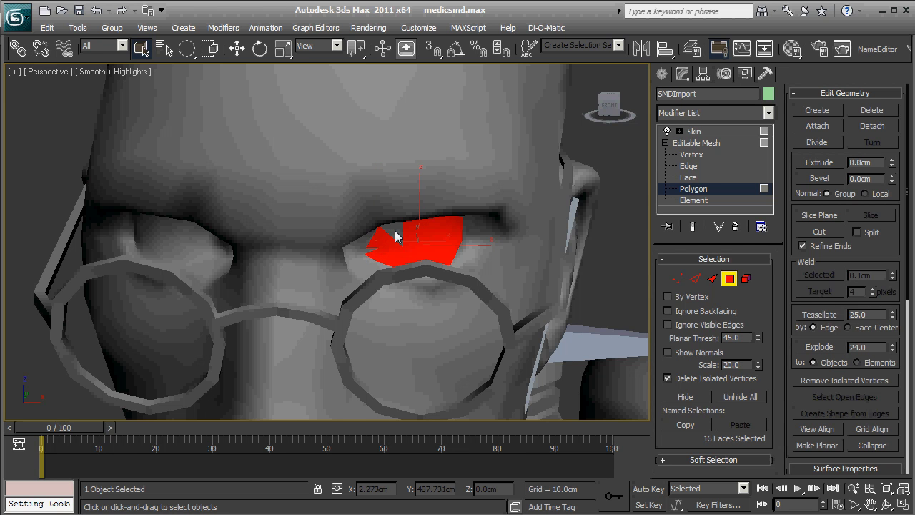
alt+middle_drag(483, 272, 474, 272)
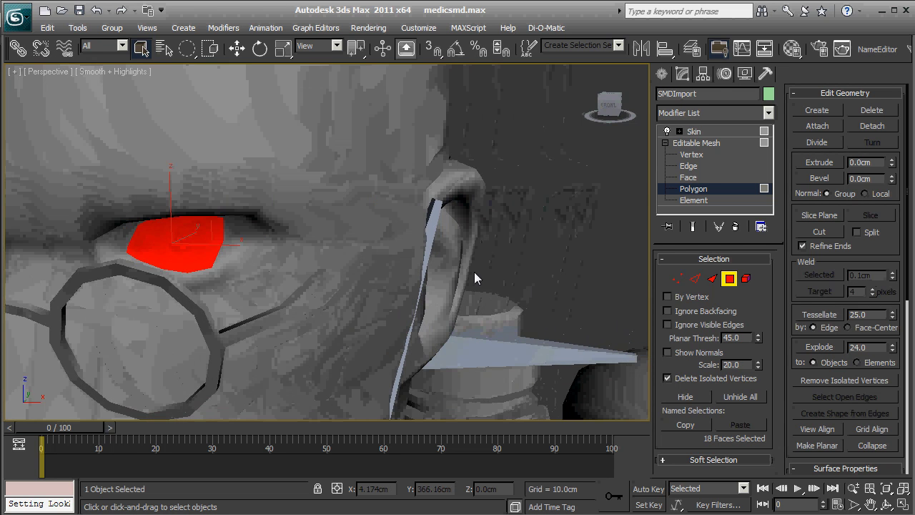
ctrl+click(228, 249)
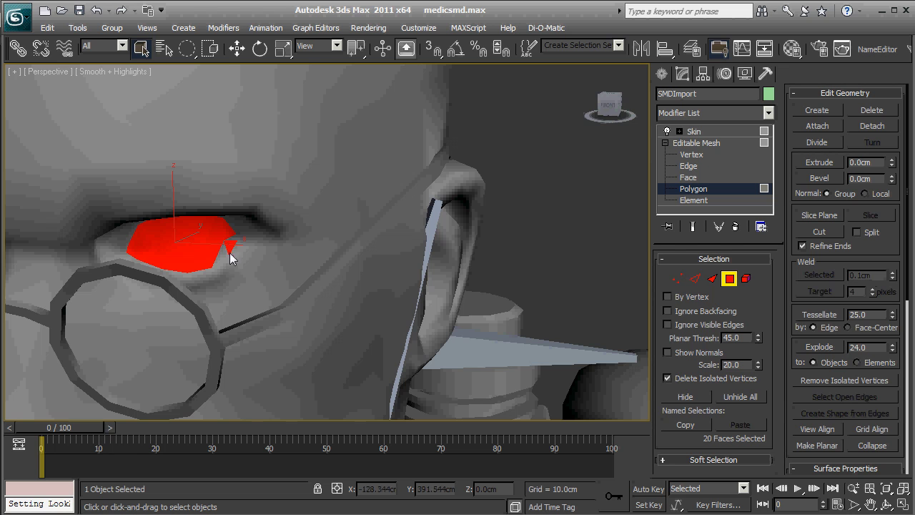
ctrl+click(237, 250)
alt+middle_drag(304, 258, 390, 250)
click(697, 398)
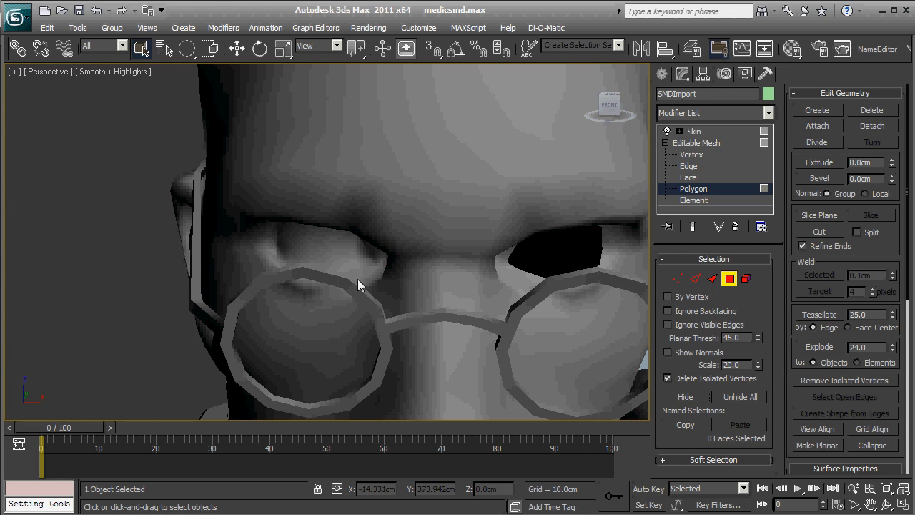
Select all the eyeball faces of the character's right eye, check the selection in the Left wireframe view, and hide them.
click(318, 257)
ctrl+click(304, 255)
ctrl+click(313, 258)
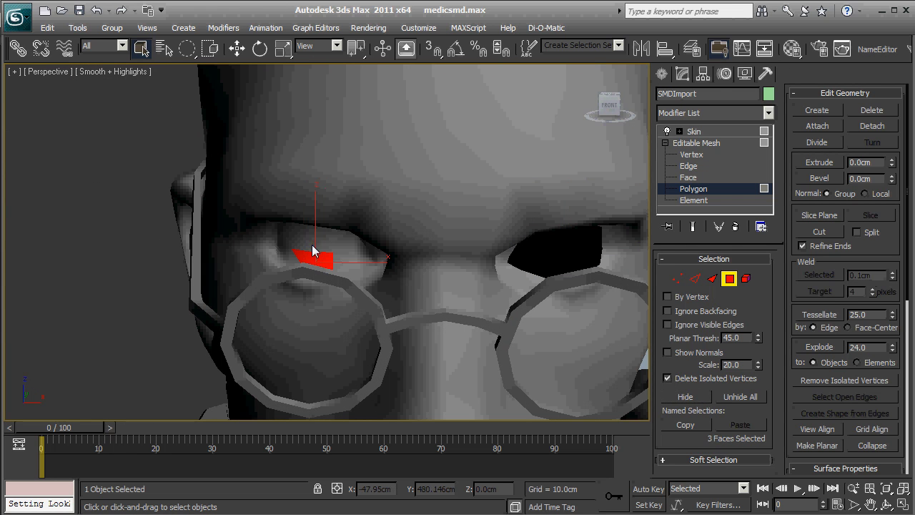
ctrl+click(313, 246)
ctrl+click(325, 243)
ctrl+click(344, 243)
ctrl+click(350, 255)
ctrl+click(353, 259)
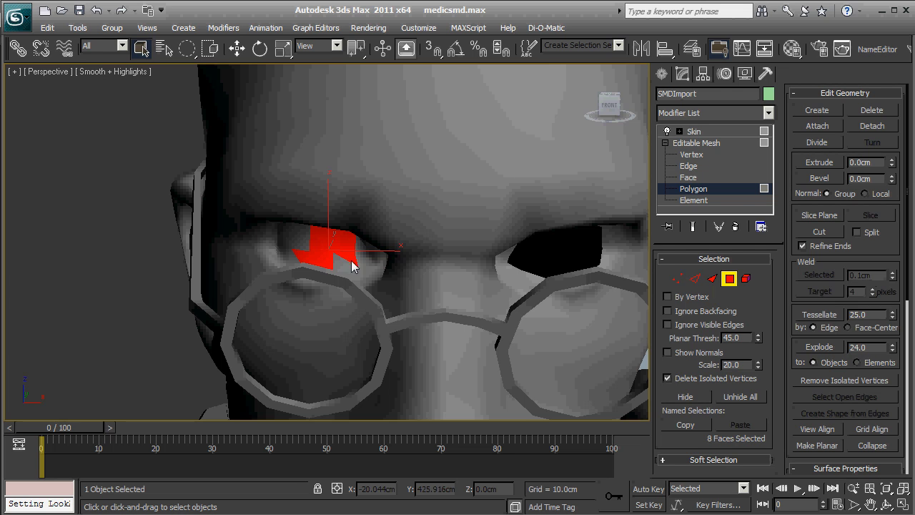
ctrl+click(358, 259)
ctrl+click(358, 252)
ctrl+click(363, 260)
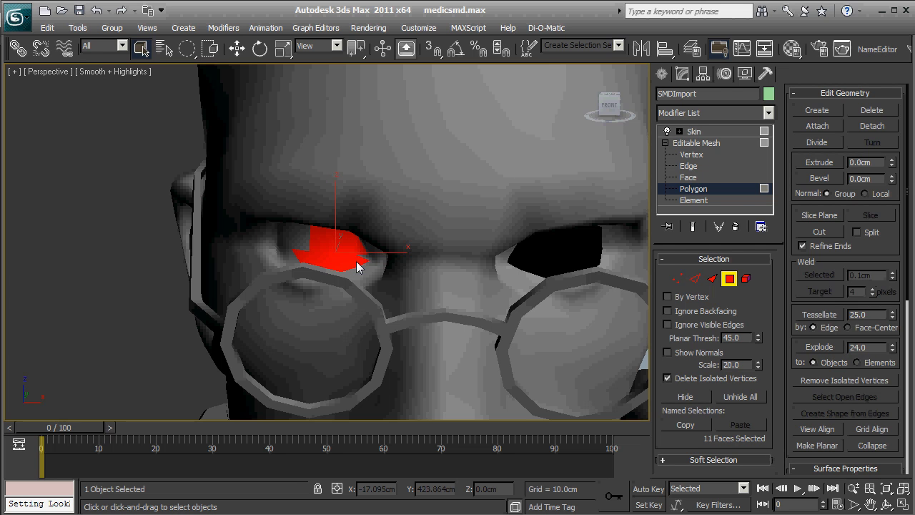
ctrl+click(365, 263)
ctrl+click(299, 241)
ctrl+click(292, 237)
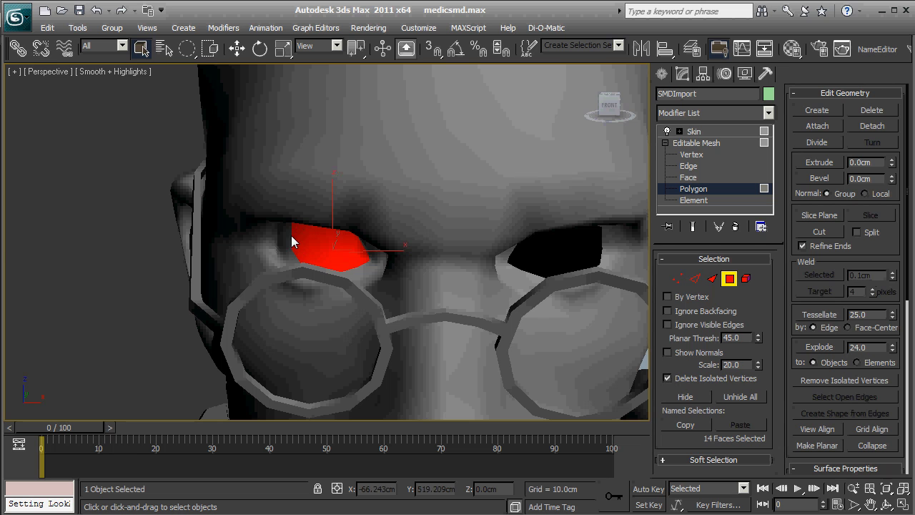
ctrl+click(285, 236)
ctrl+click(289, 254)
ctrl+click(284, 248)
ctrl+click(284, 245)
alt+middle_drag(283, 241, 404, 299)
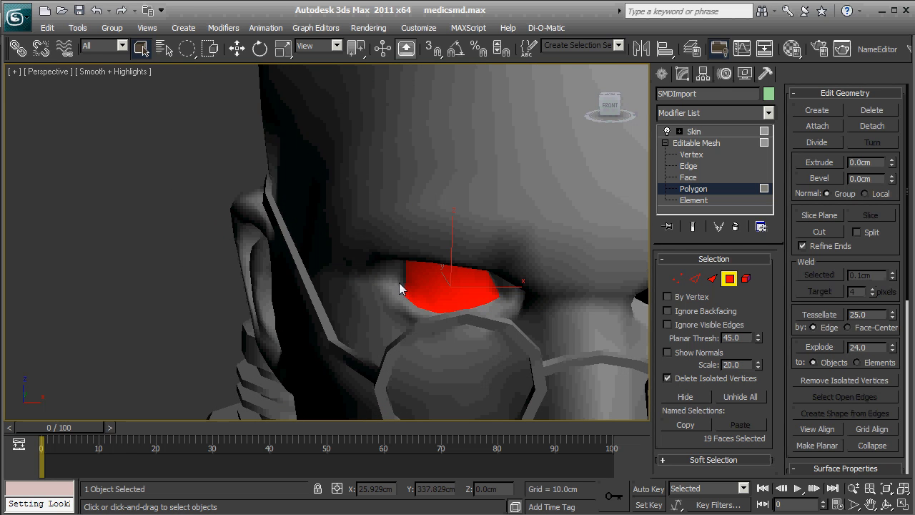
ctrl+click(400, 287)
ctrl+click(404, 276)
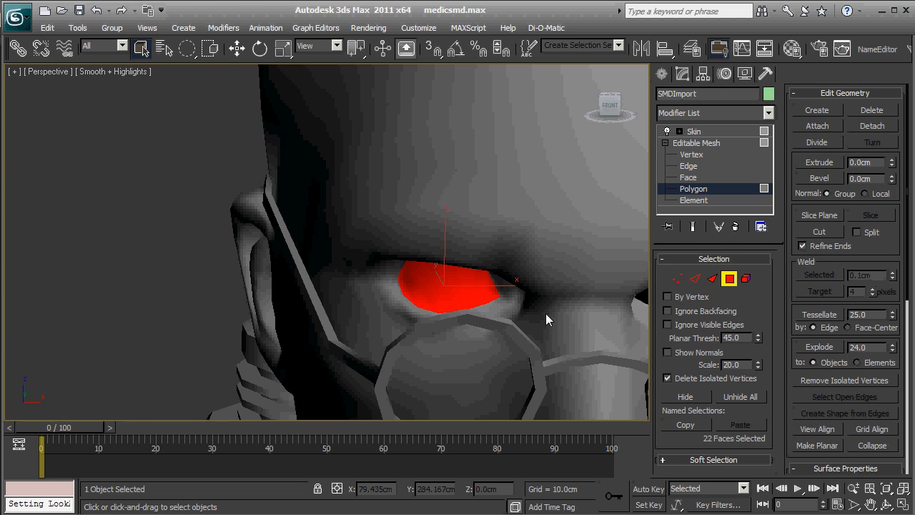
alt+middle_drag(545, 313, 456, 309)
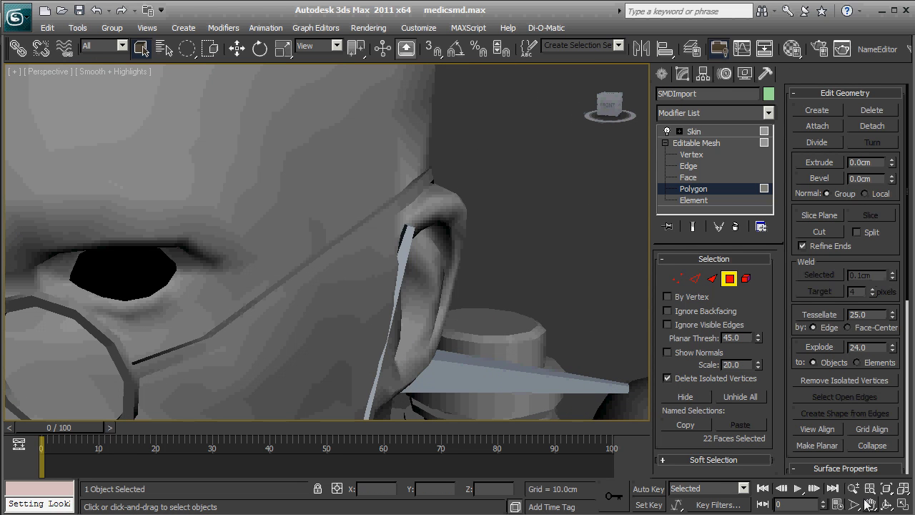
click(905, 505)
middle_drag(229, 305, 219, 348)
scroll(218, 347, up, 10)
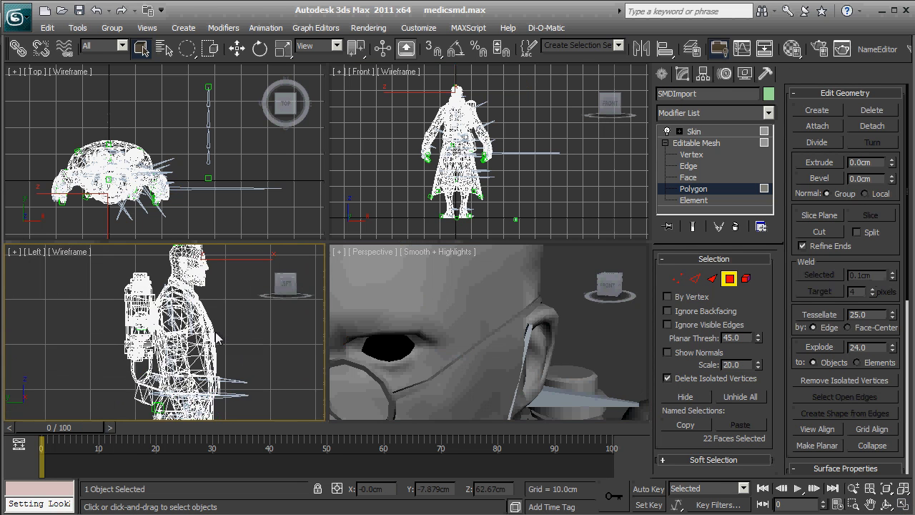
middle_drag(219, 286, 135, 425)
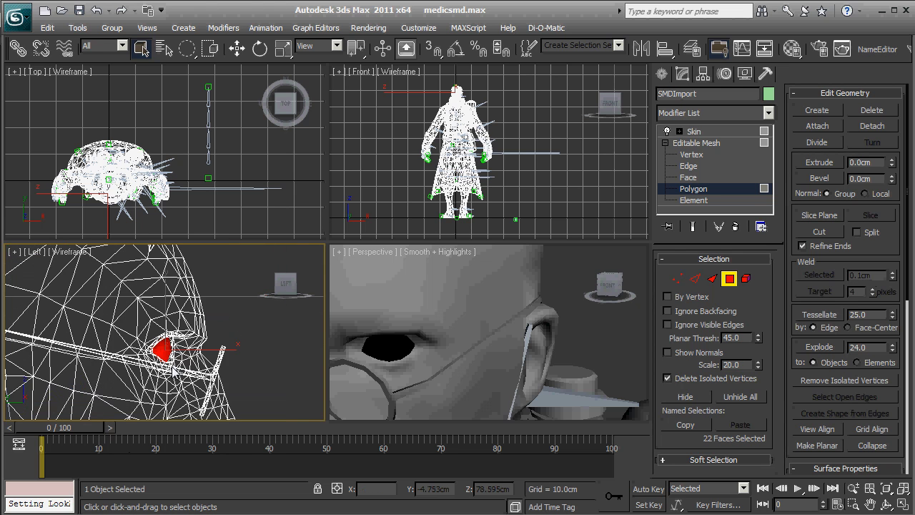
click(693, 393)
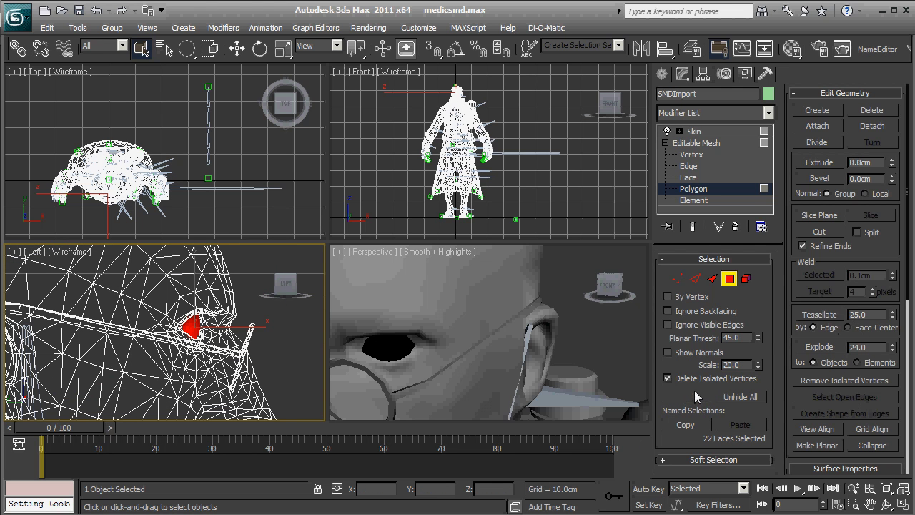
Merge Dummy001 and the Eye01 group from eye01.max into the medic scene.
alt+middle_drag(393, 358, 508, 331)
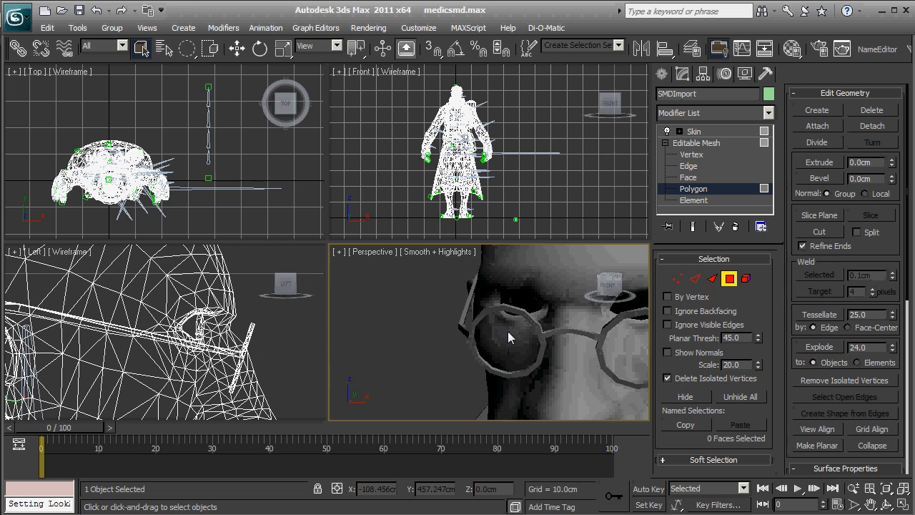
click(901, 506)
scroll(456, 324, down, 4)
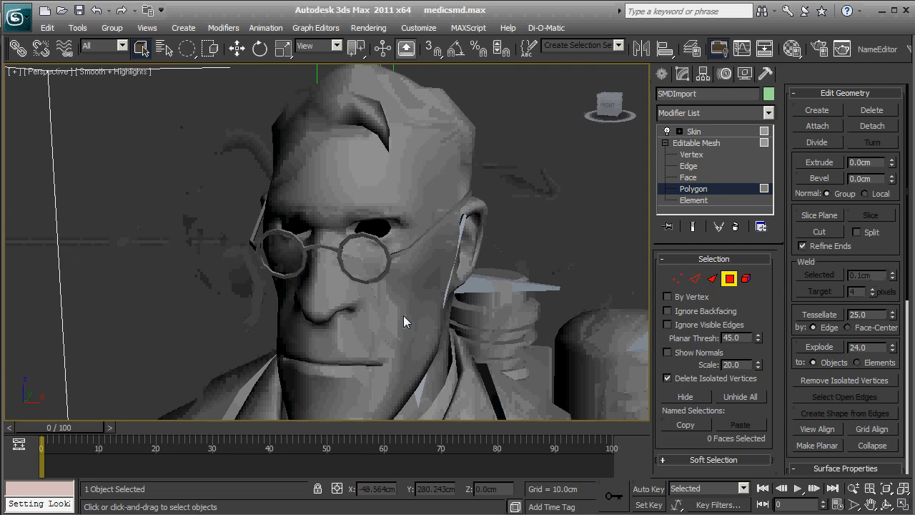
click(16, 17)
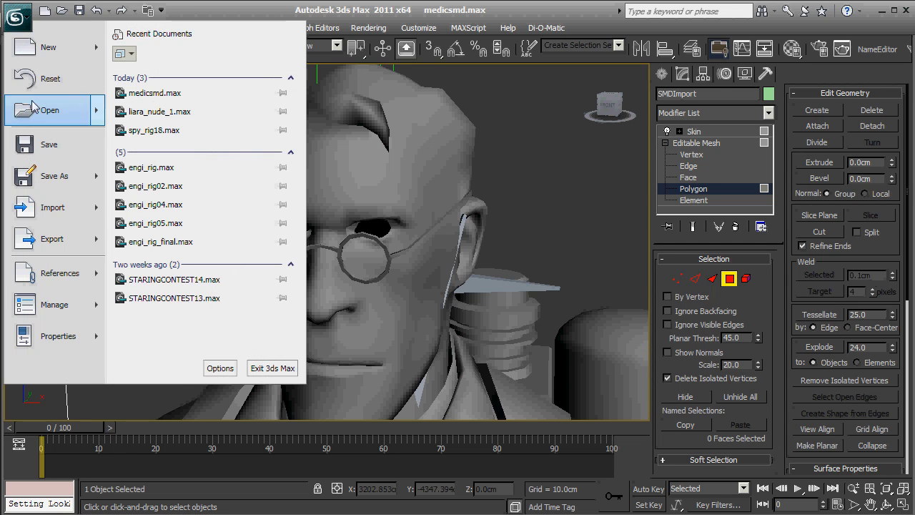
mouse_move(67, 206)
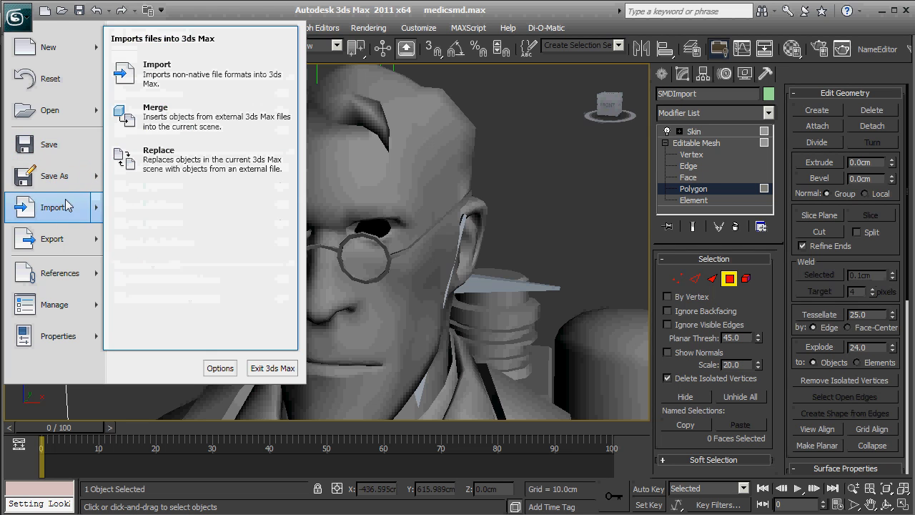
click(136, 114)
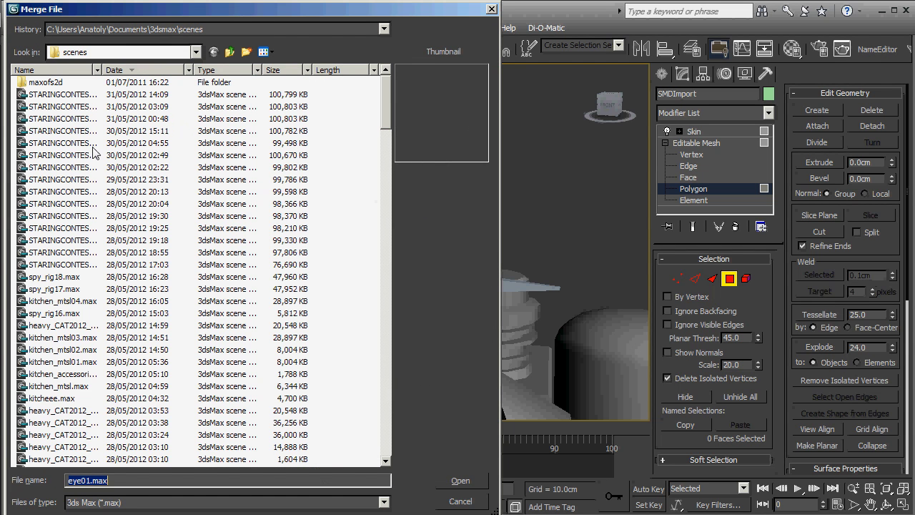
text(eye)
key(Down)
key(Down)
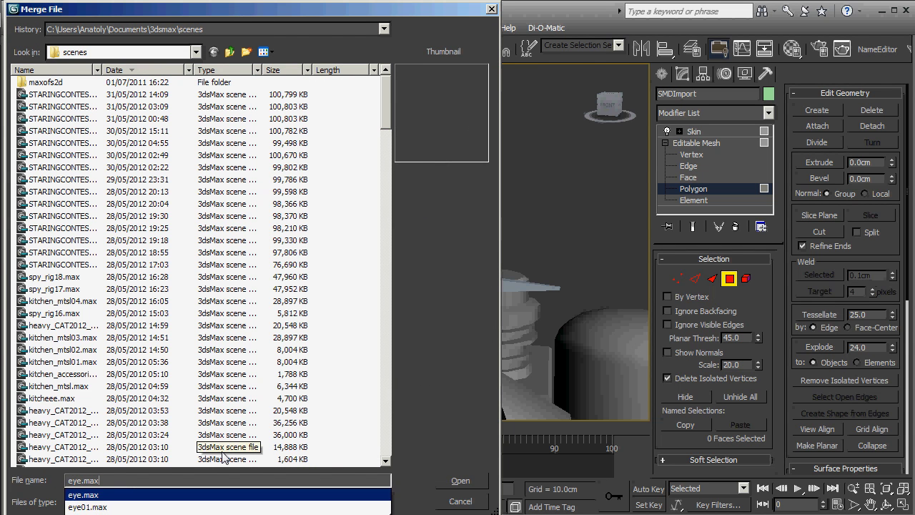
key(Return)
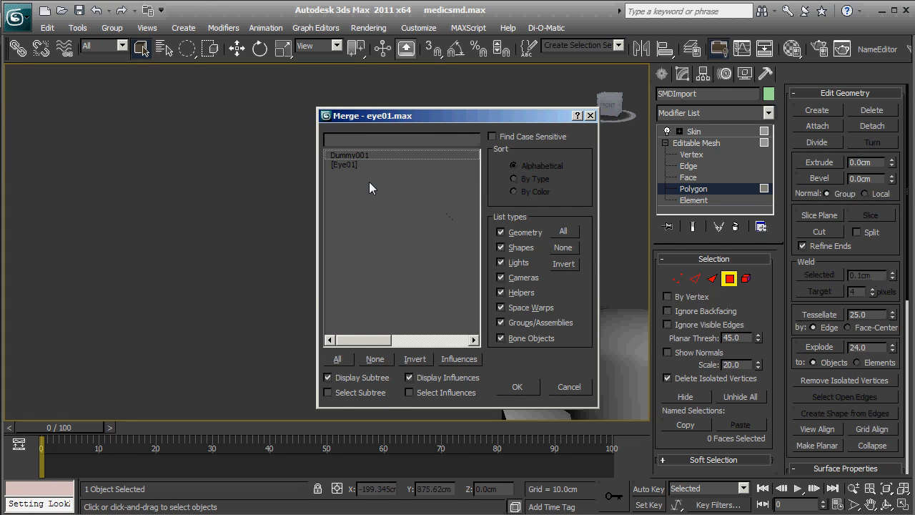
drag(367, 155, 371, 169)
click(517, 388)
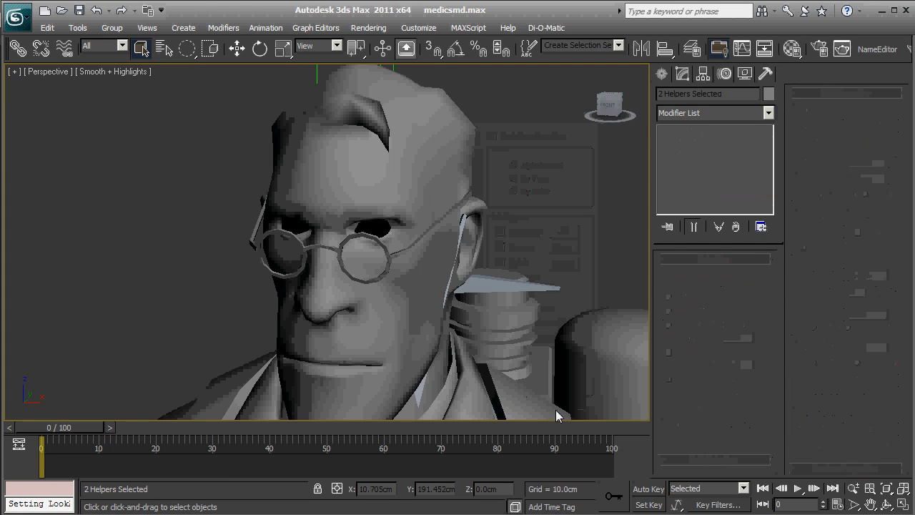
Locate the merged eye at the character's feet and select it together with its dummy target.
middle_drag(533, 381, 477, 235)
scroll(477, 234, down, 6)
middle_drag(499, 337, 447, 289)
middle_drag(364, 287, 419, 416)
middle_drag(447, 250, 448, 271)
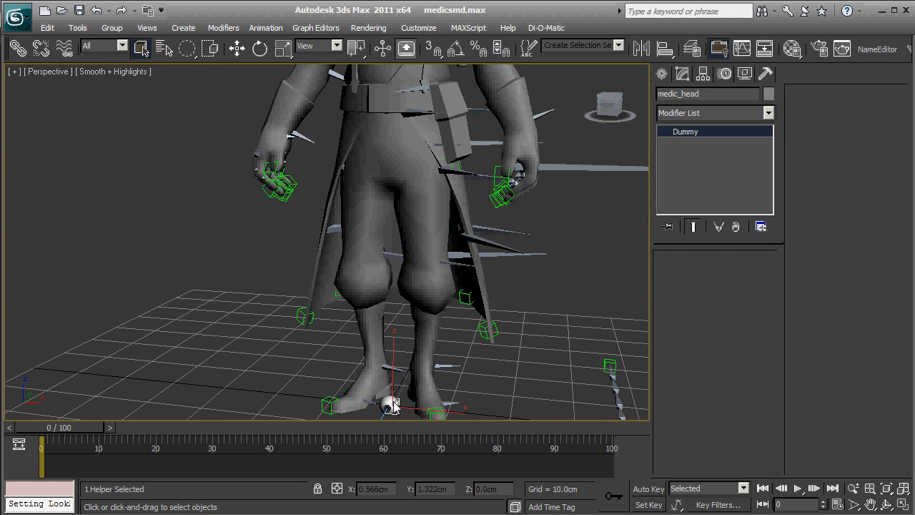
alt+middle_drag(424, 392, 336, 309)
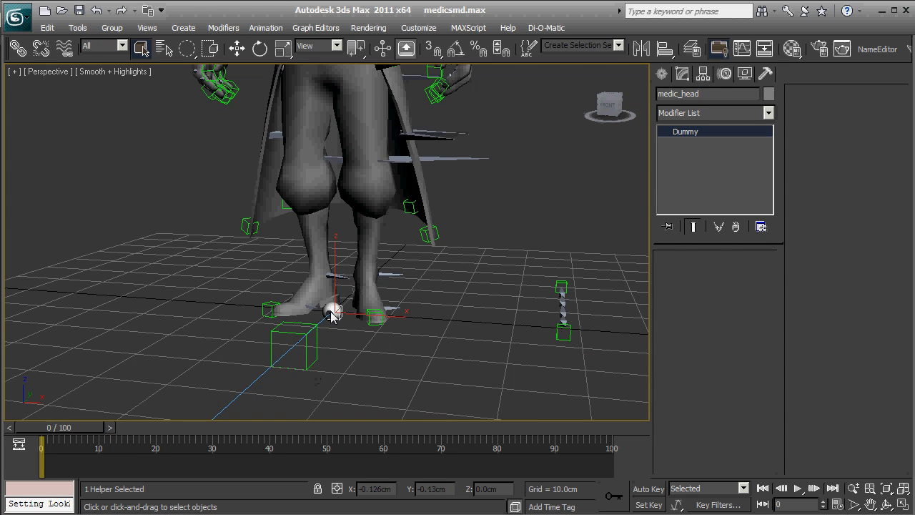
click(329, 346)
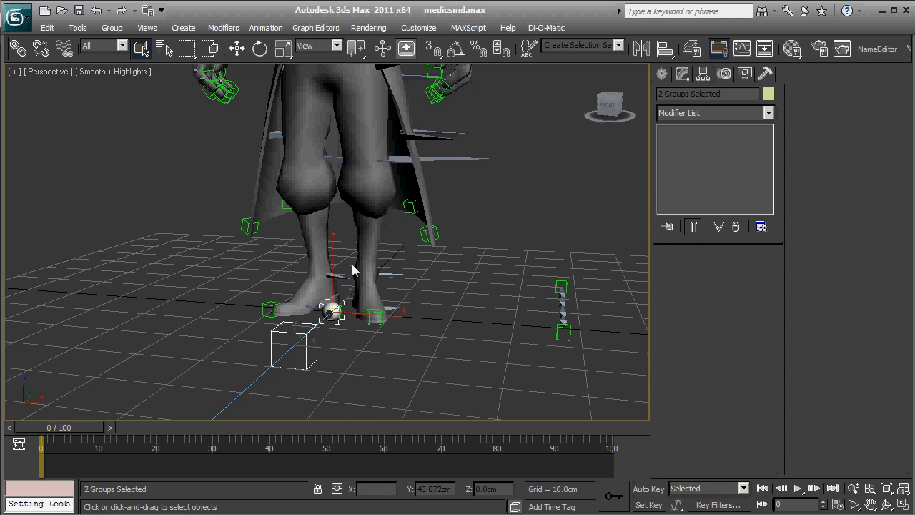
Move the eye and its dummy target straight up from the feet to the height of the medic's eyes.
middle_drag(353, 270, 350, 319)
key(w)
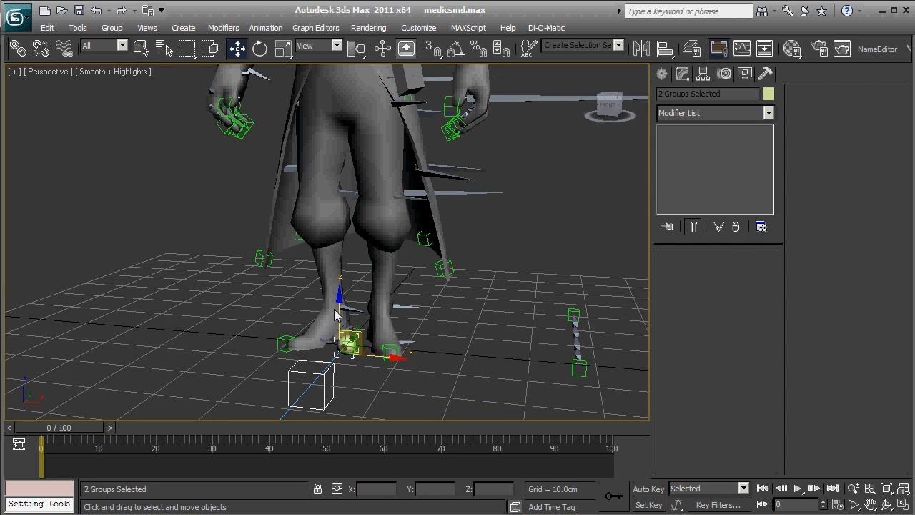
drag(335, 310, 306, 19)
key(ctrl+z)
middle_drag(328, 218, 339, 405)
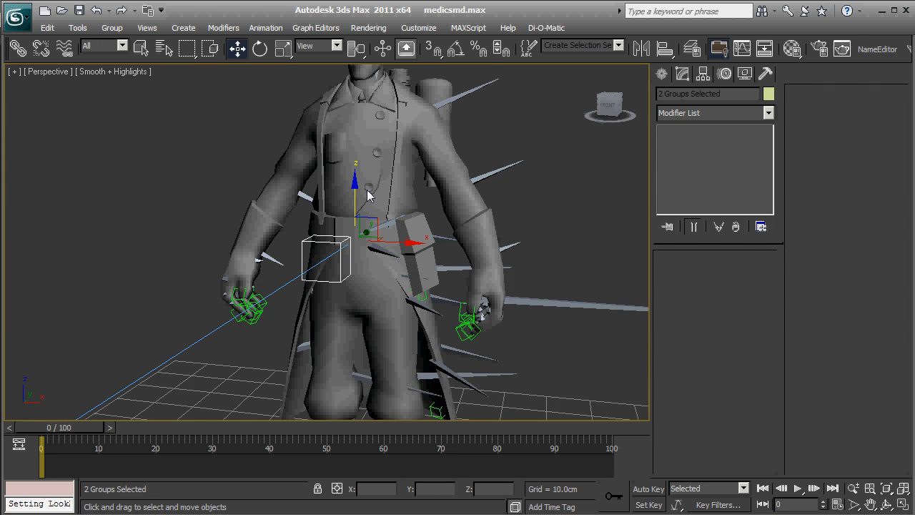
drag(358, 197, 351, 10)
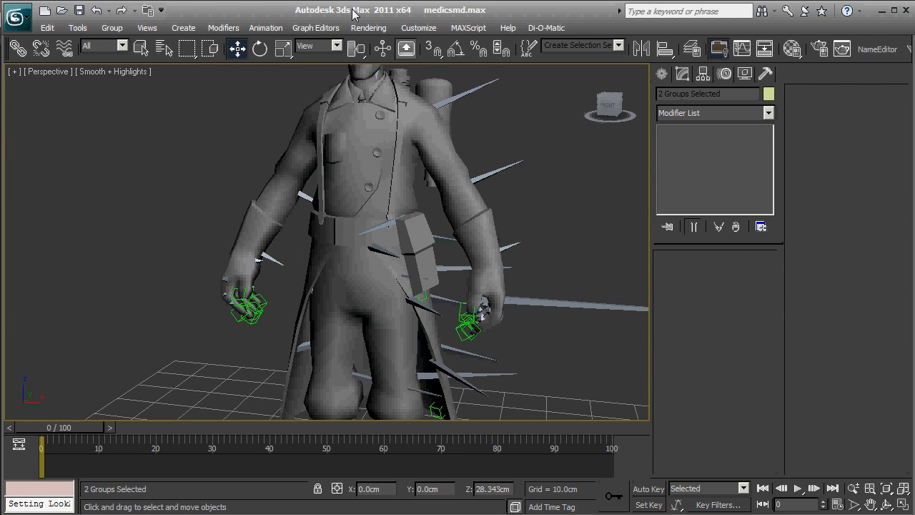
middle_drag(342, 183, 326, 352)
scroll(367, 217, up, 5)
middle_drag(417, 217, 400, 277)
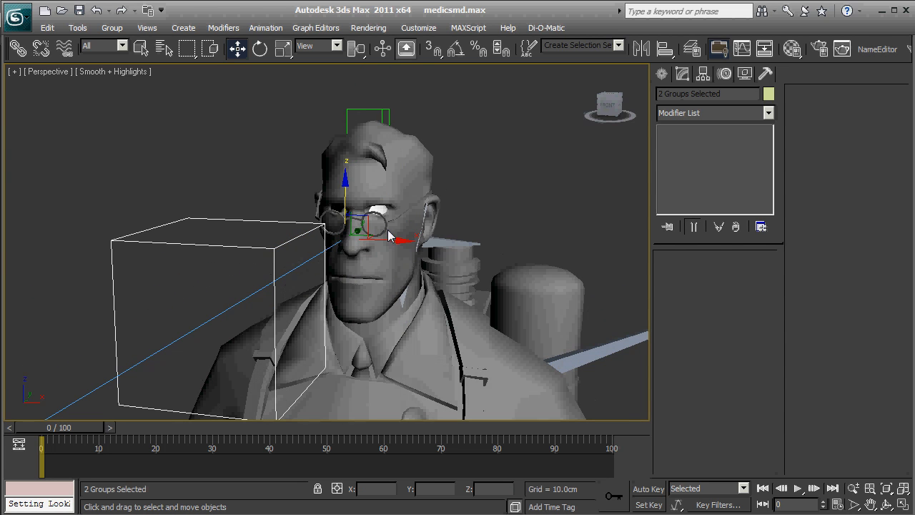
Move the eye and dummy target sideways to beside the character's left ear, and select only the Eye01 group.
drag(366, 216, 368, 214)
alt+middle_drag(370, 222, 491, 196)
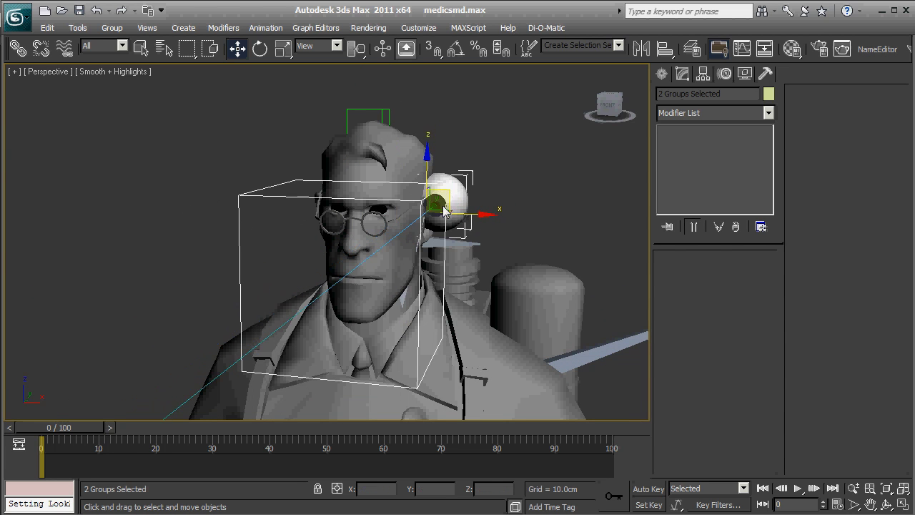
click(491, 196)
click(454, 183)
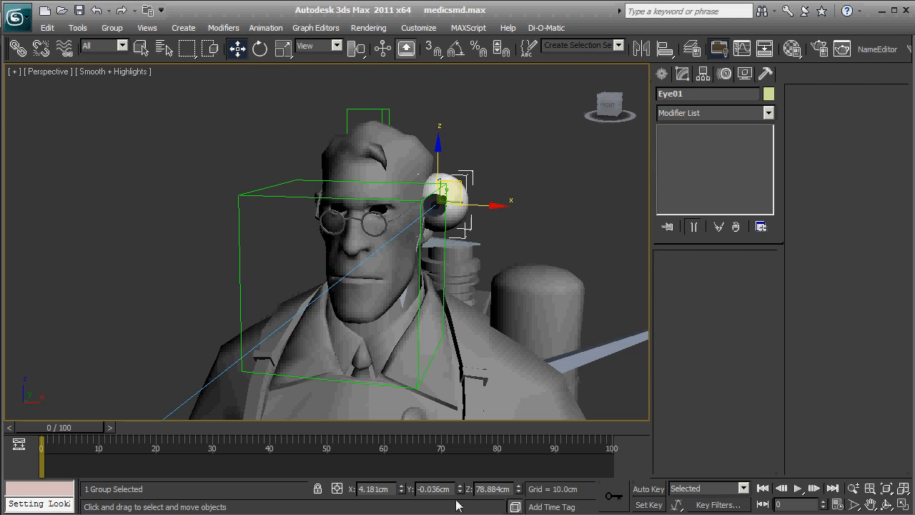
Scale the Eye01 group uniformly to 40 percent.
click(283, 48)
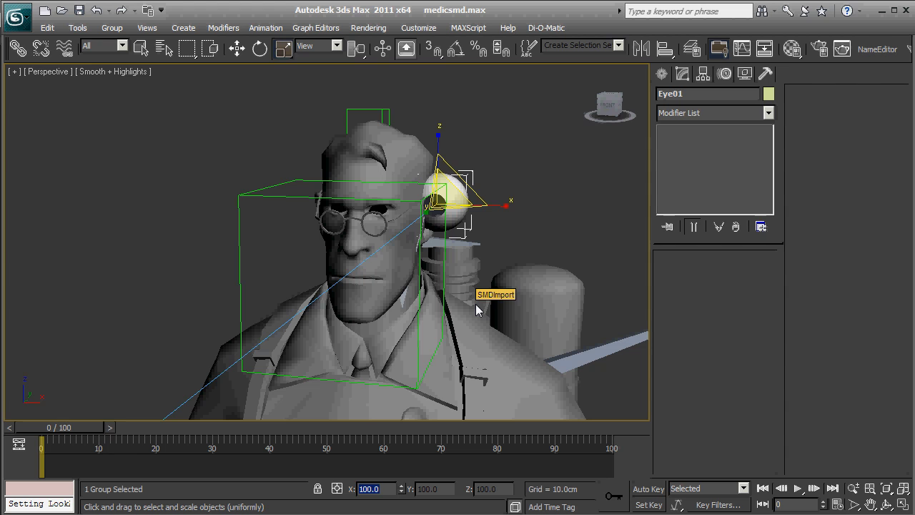
text(40)
key(Return)
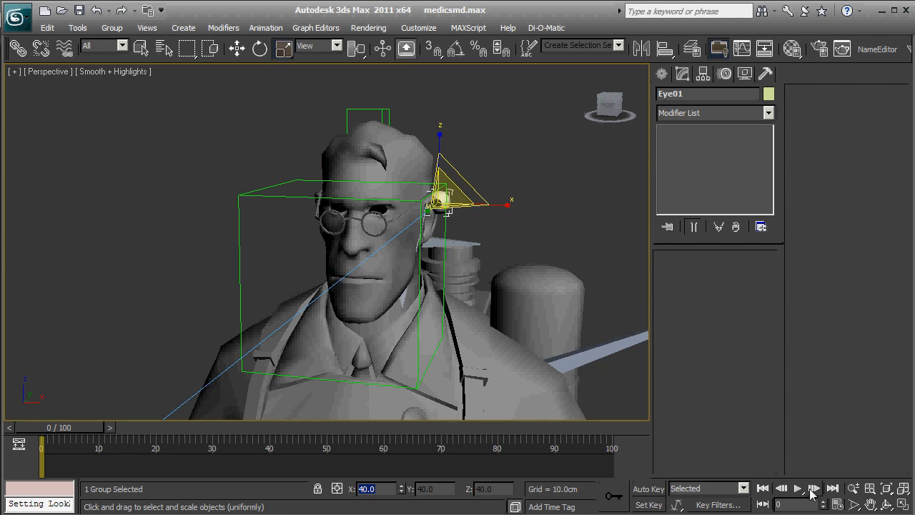
Switch to four viewports and move Eye01 forward in the side view from the ear to the eye socket, at Y about -4.14 cm.
click(903, 504)
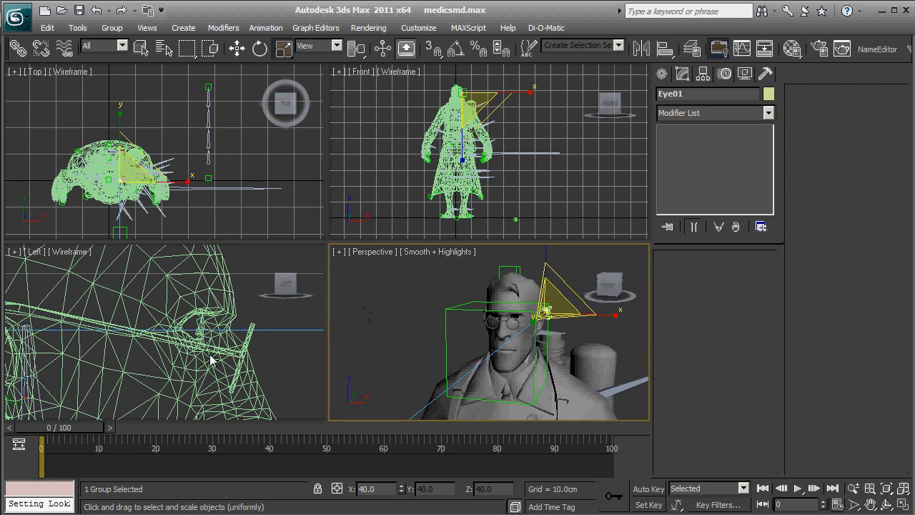
scroll(201, 344, down, 3)
middle_drag(202, 344, 217, 338)
scroll(216, 338, down, 3)
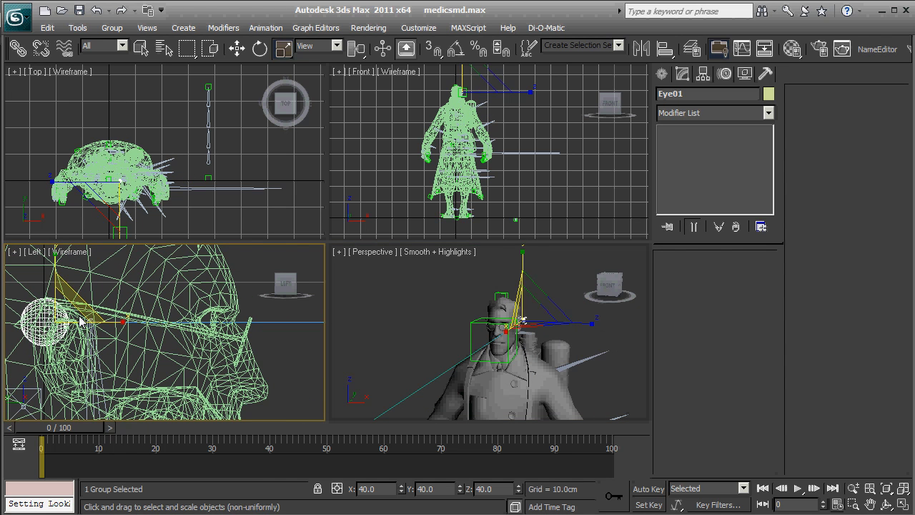
key(w)
drag(93, 328, 242, 334)
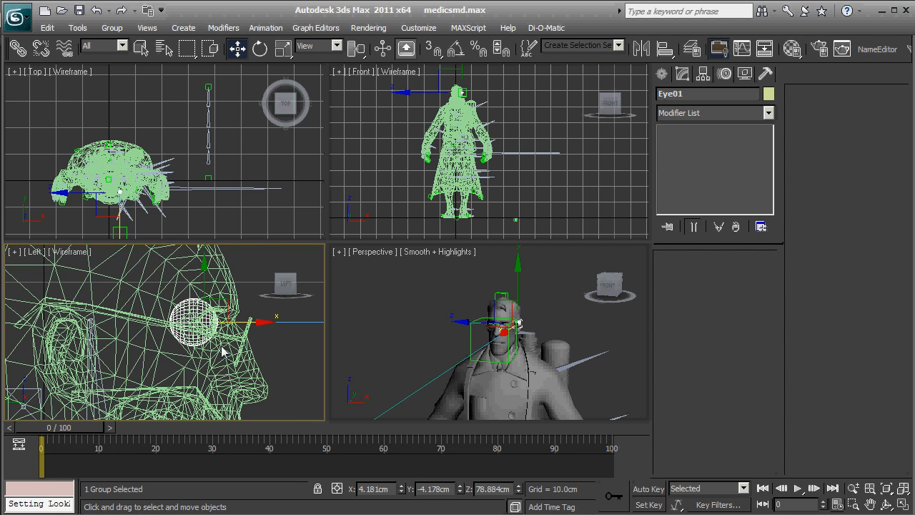
scroll(224, 348, up, 4)
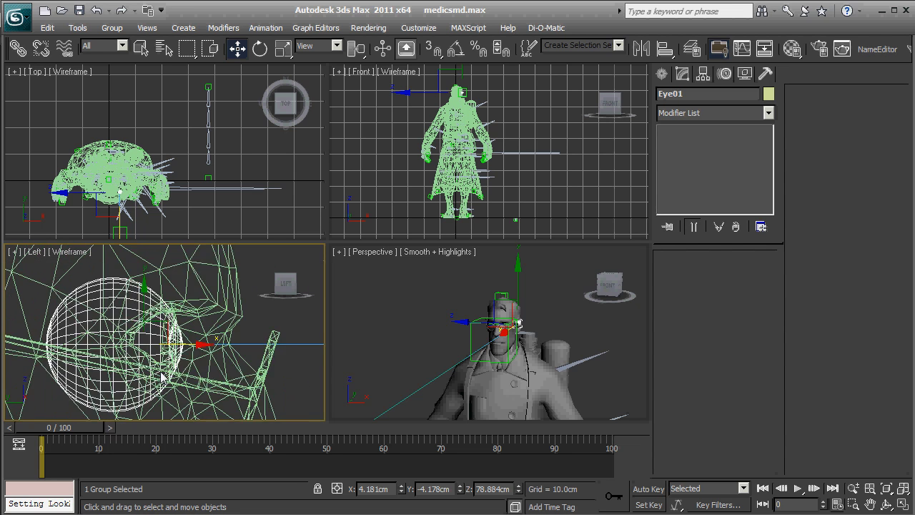
scroll(163, 371, up, 2)
mouse_move(163, 331)
mouse_down()
mouse_move(165, 310)
mouse_move(156, 320)
mouse_up()
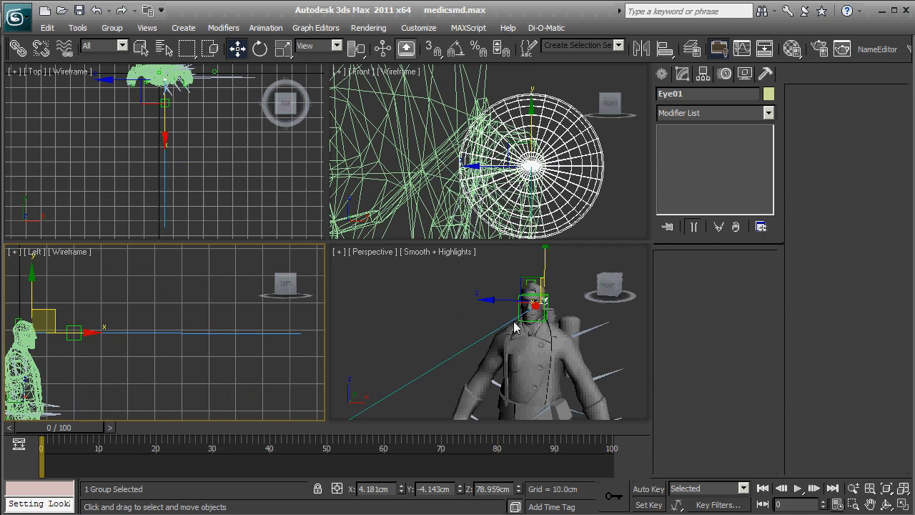
Move Eye01 sideways in the front view into the medic's left eye socket, at X about 1.7 cm.
middle_drag(515, 322, 513, 349)
scroll(535, 344, up, 2)
middle_drag(555, 313, 547, 316)
alt+middle_drag(393, 355, 509, 344)
middle_drag(443, 157, 528, 116)
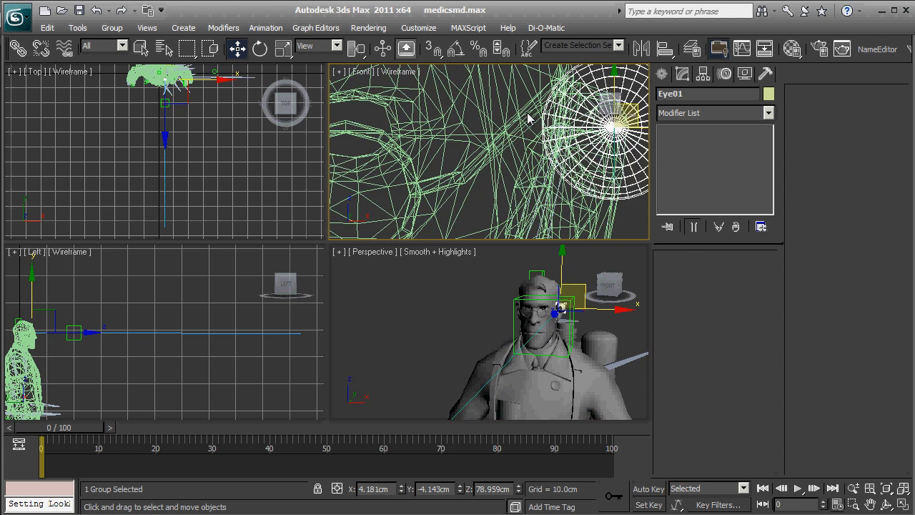
scroll(521, 157, down, 3)
drag(598, 144, 462, 146)
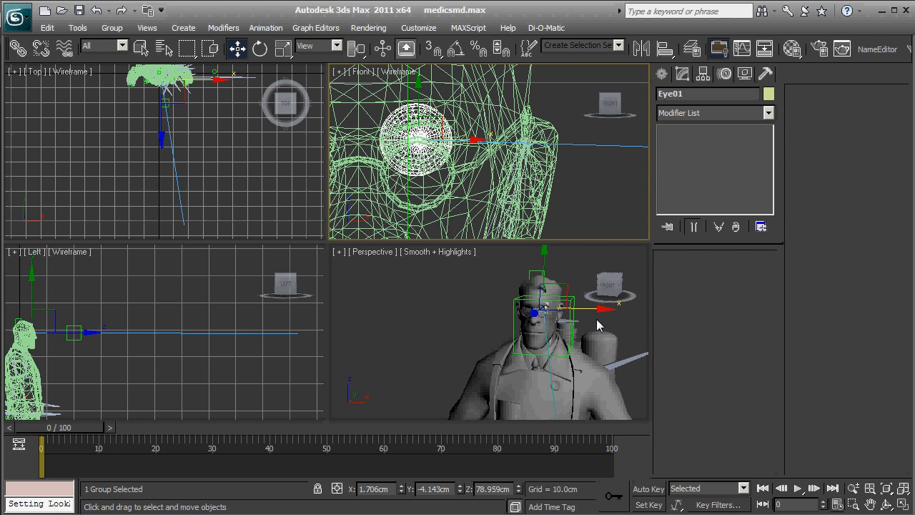
Check the eye close up in the perspective view and nudge Eye01 towards the nose to X about 1.54 cm.
click(545, 277)
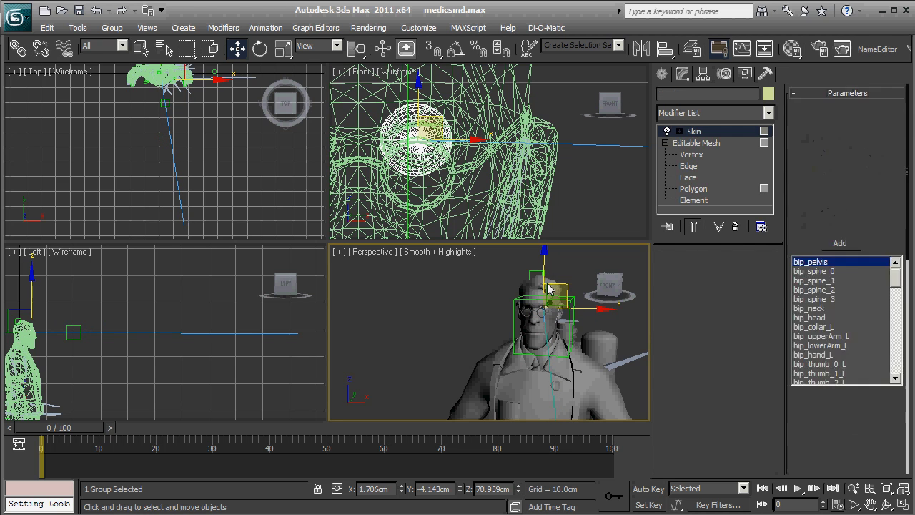
key(z)
scroll(513, 334, up, 10)
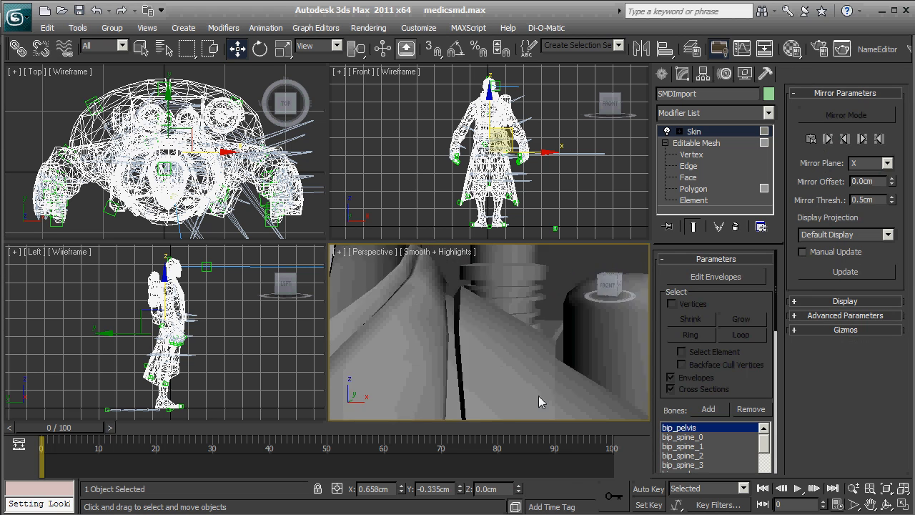
scroll(531, 344, up, 2)
scroll(530, 343, down, 2)
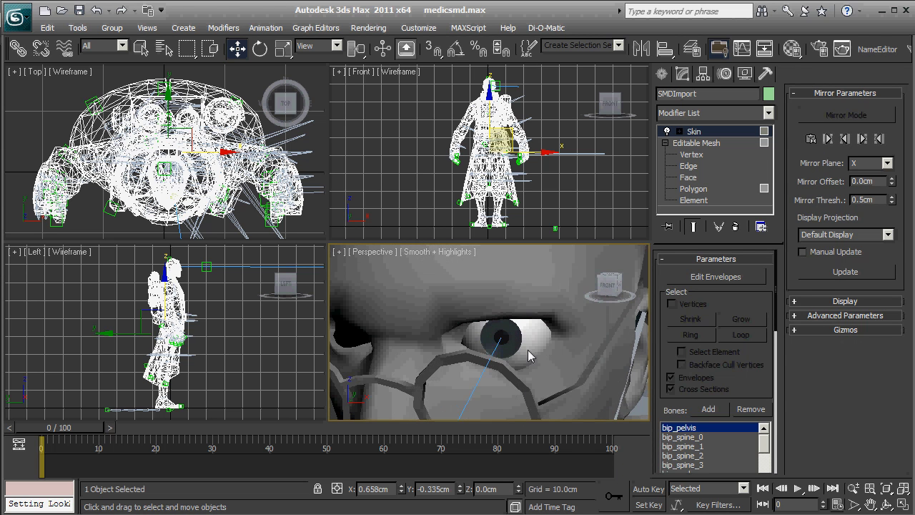
click(526, 356)
drag(543, 335, 530, 337)
alt+middle_drag(570, 370, 502, 331)
Render the perspective view of the medic's face to check the new eye, and close the render and V-Ray message windows.
key(shift+q)
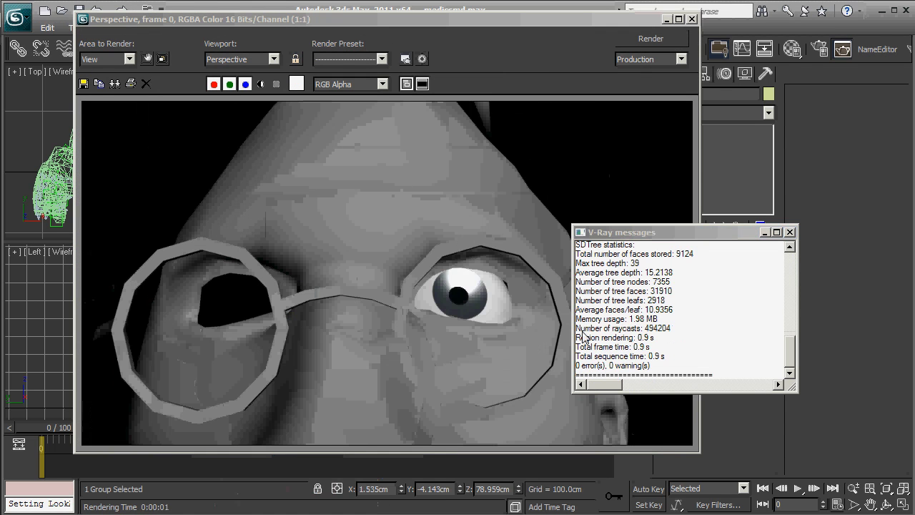
click(790, 231)
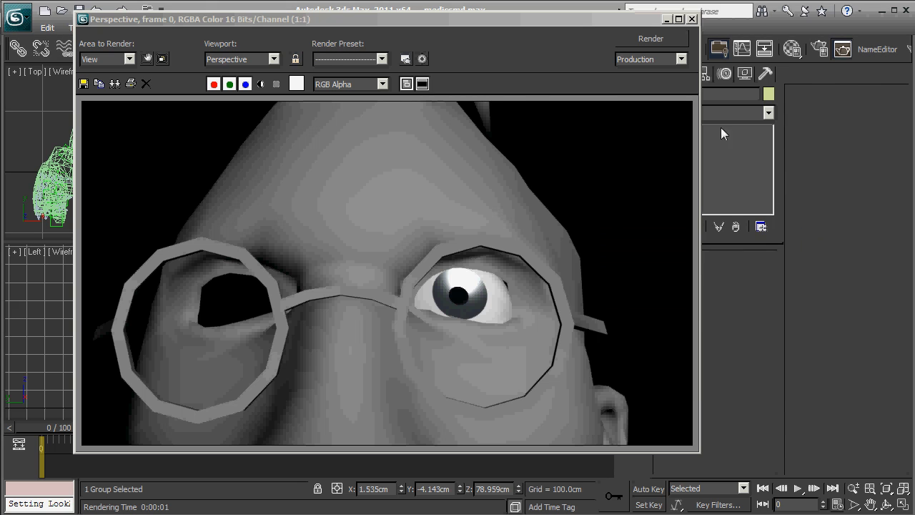
click(692, 19)
Select the bip_neck bone and rotate it to test how the head and eye move, then select the character mesh.
middle_drag(603, 307, 528, 259)
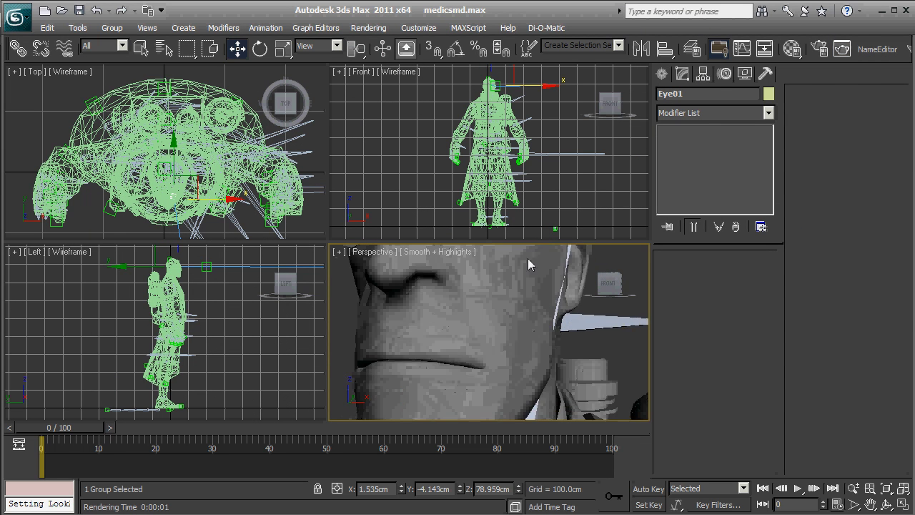
scroll(528, 258, down, 4)
click(559, 330)
key(e)
mouse_move(489, 317)
mouse_down()
mouse_move(487, 333)
mouse_move(565, 304)
mouse_move(548, 331)
mouse_move(479, 279)
mouse_move(505, 306)
mouse_move(477, 323)
mouse_up()
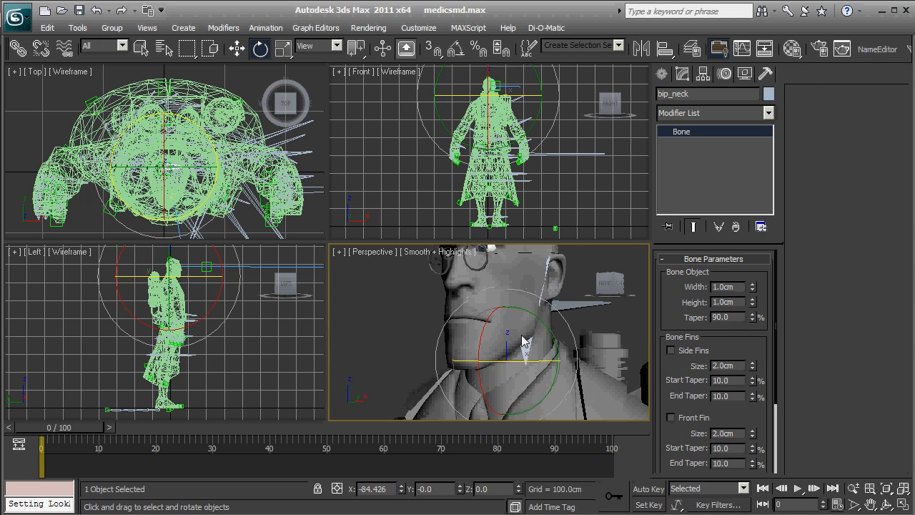
drag(526, 343, 535, 287)
click(508, 292)
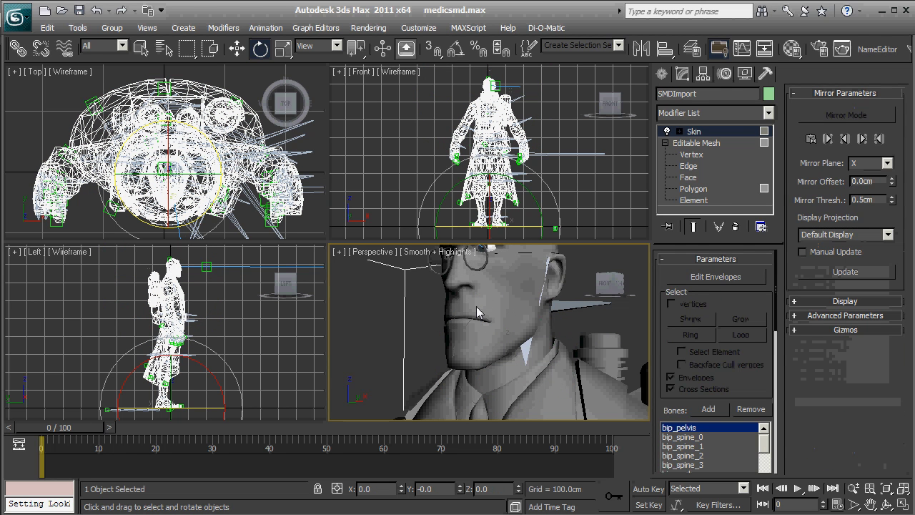
Enter the Polygon level of the SMDImport mesh beneath its Skin modifier, holding the scene first, and exit that level.
click(720, 141)
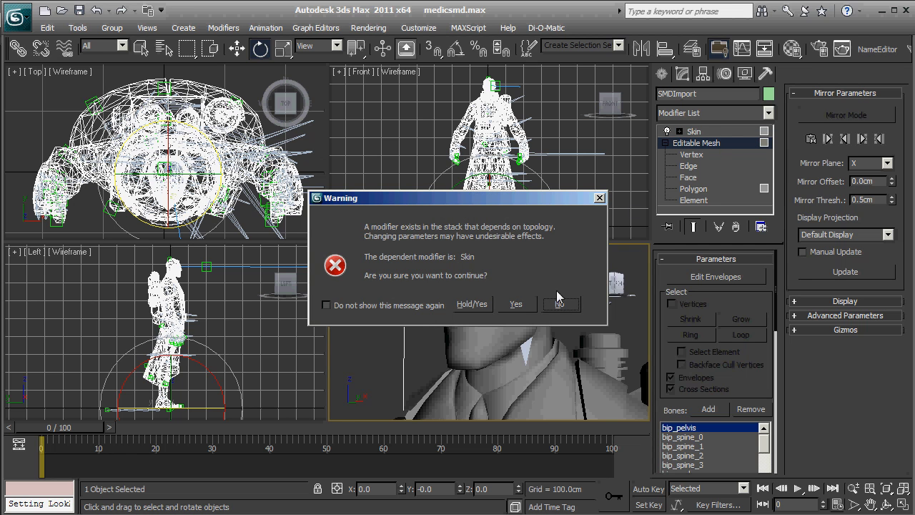
click(478, 305)
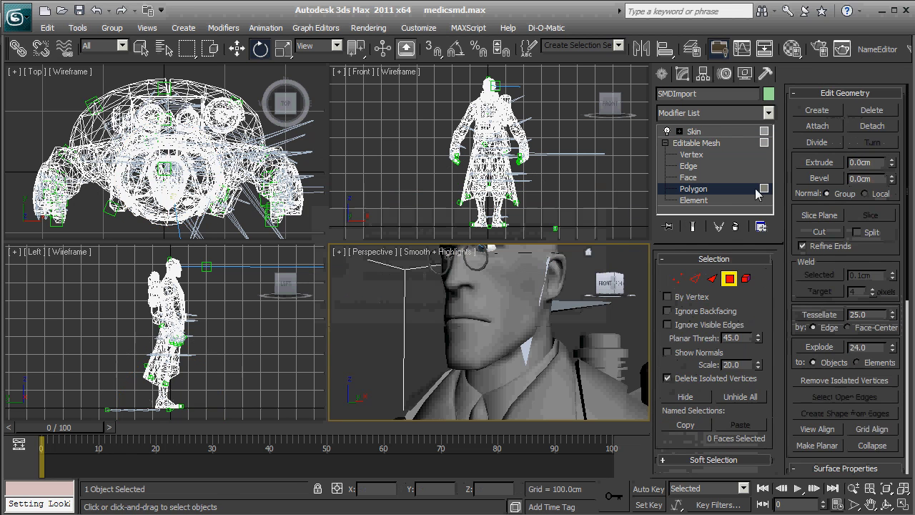
click(727, 278)
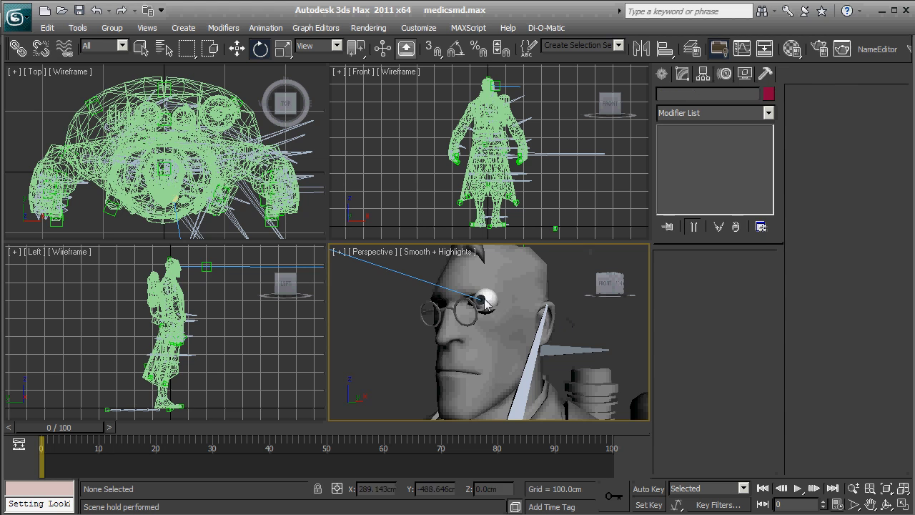
Examine how the eye sits relative to the medic's left eye socket from several angles.
click(485, 301)
key(w)
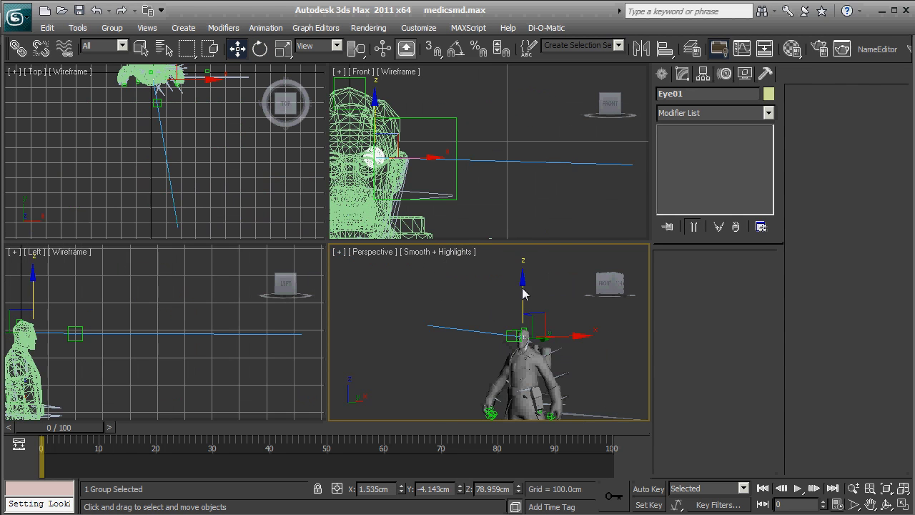
scroll(509, 317, up, 8)
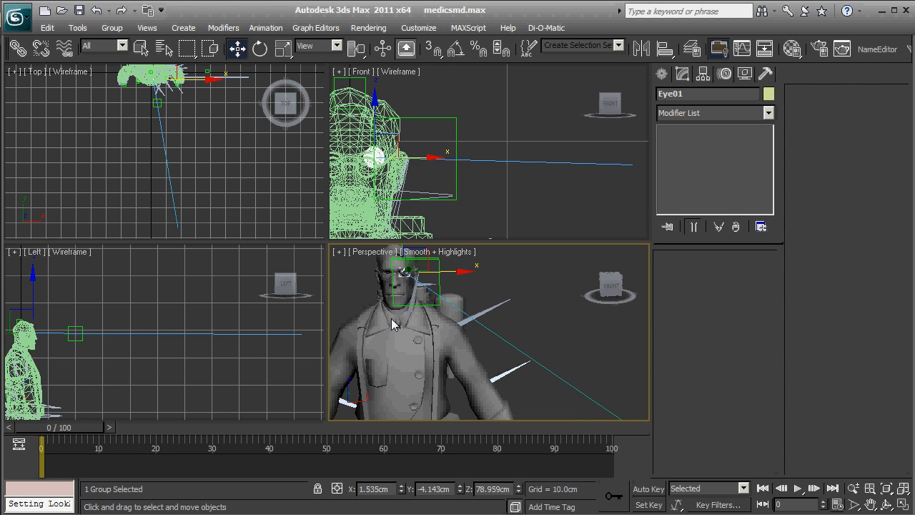
click(382, 332)
key(z)
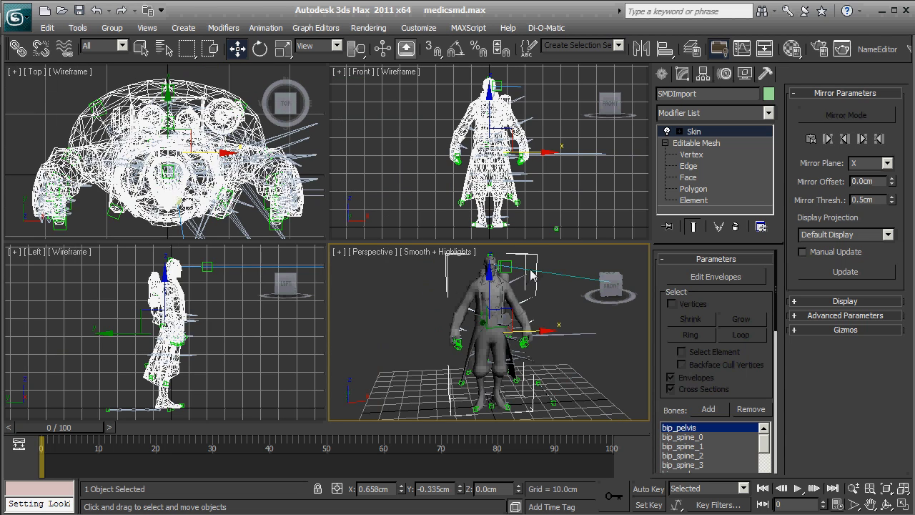
click(531, 274)
alt+middle_drag(507, 275, 491, 296)
click(499, 283)
click(499, 283)
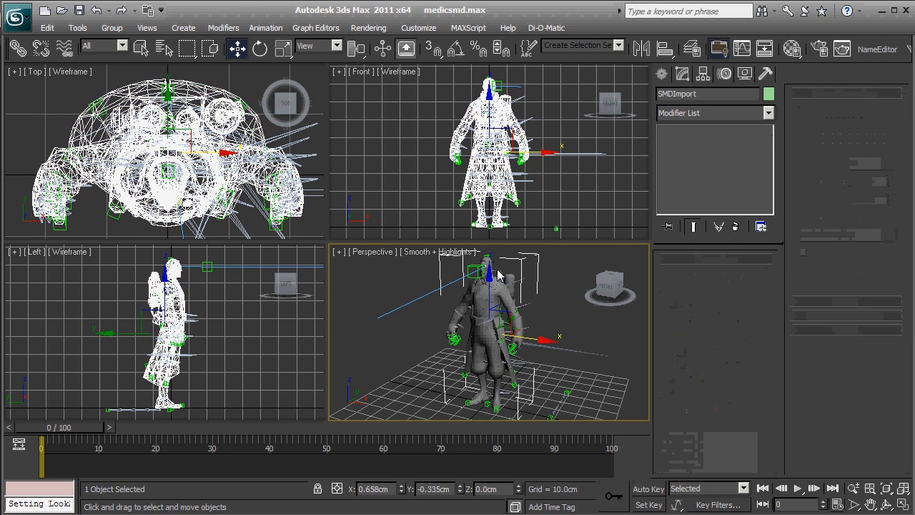
key(z)
mouse_move(498, 310)
alt+middle_down()
mouse_move(498, 338)
mouse_move(500, 318)
alt+middle_up()
Select Eye01 and move it sideways in the front view back into the left socket, at X about 0.98 cm.
click(441, 294)
scroll(214, 347, down, 6)
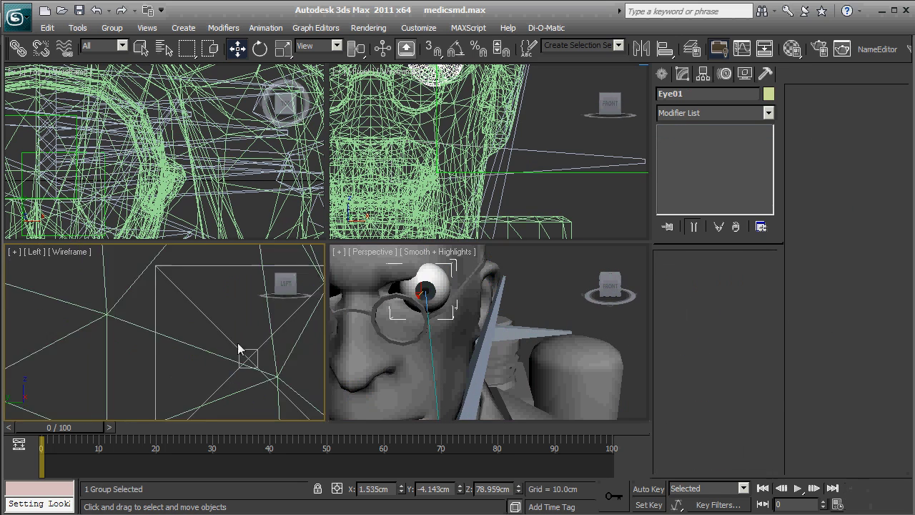
scroll(107, 349, down, 4)
middle_drag(190, 331, 167, 356)
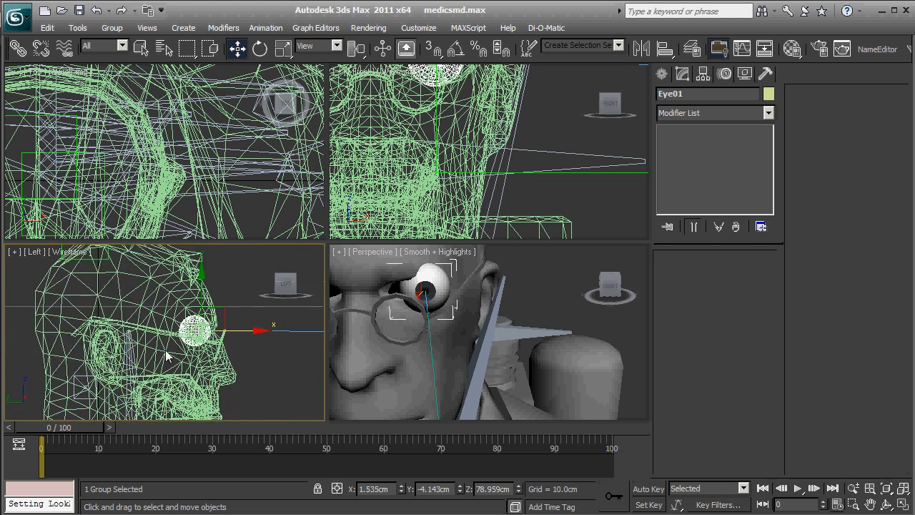
scroll(215, 350, up, 4)
middle_drag(469, 139, 538, 197)
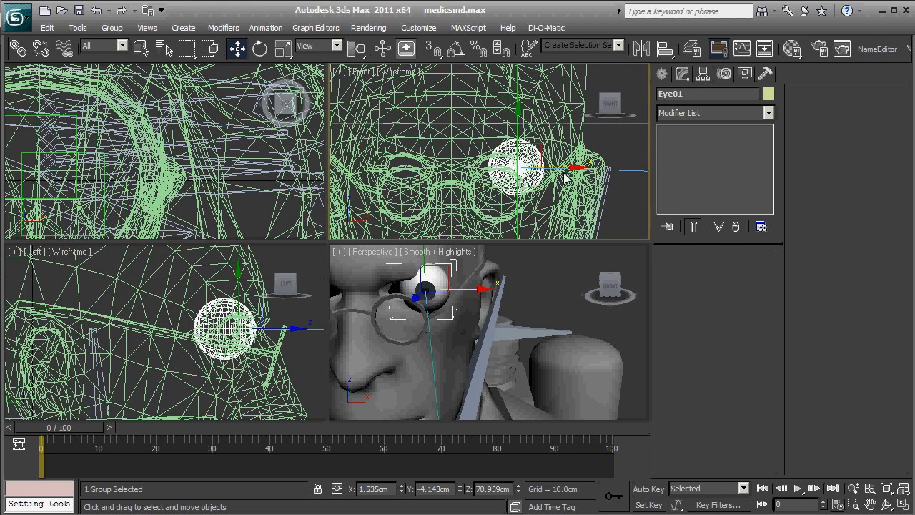
drag(568, 177, 543, 178)
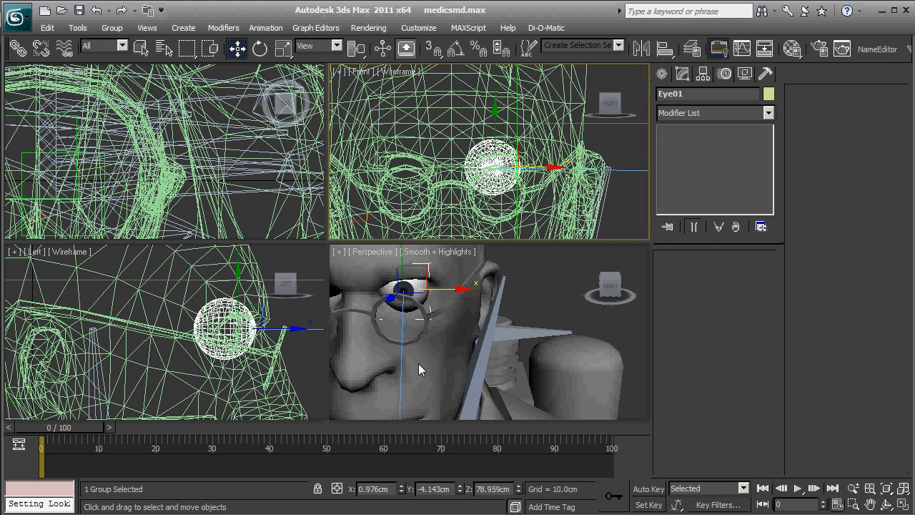
Push Eye01 deeper into the head in the top view, to Y about -3.68 cm.
alt+middle_drag(418, 369, 468, 379)
scroll(200, 174, down, 5)
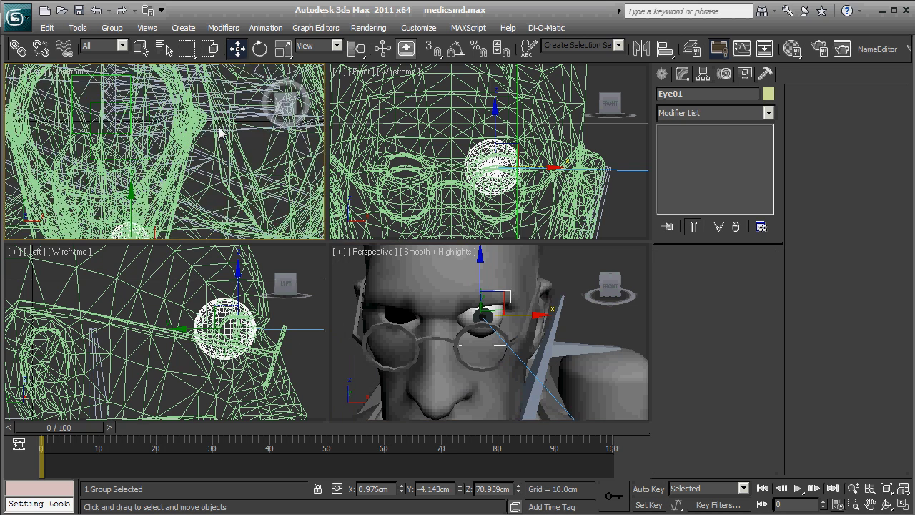
drag(143, 191, 148, 183)
alt+middle_drag(371, 333, 211, 208)
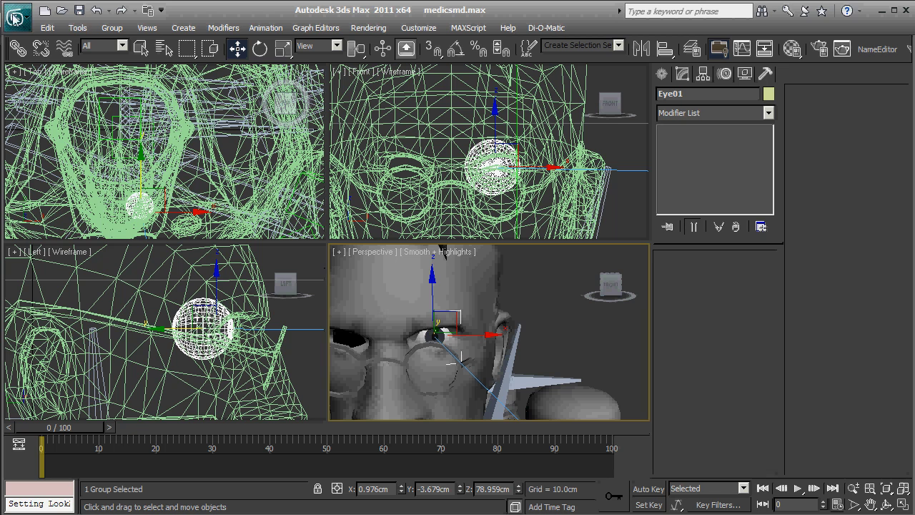
Link the Eye01 group to the bip_head bone as its parent.
click(17, 48)
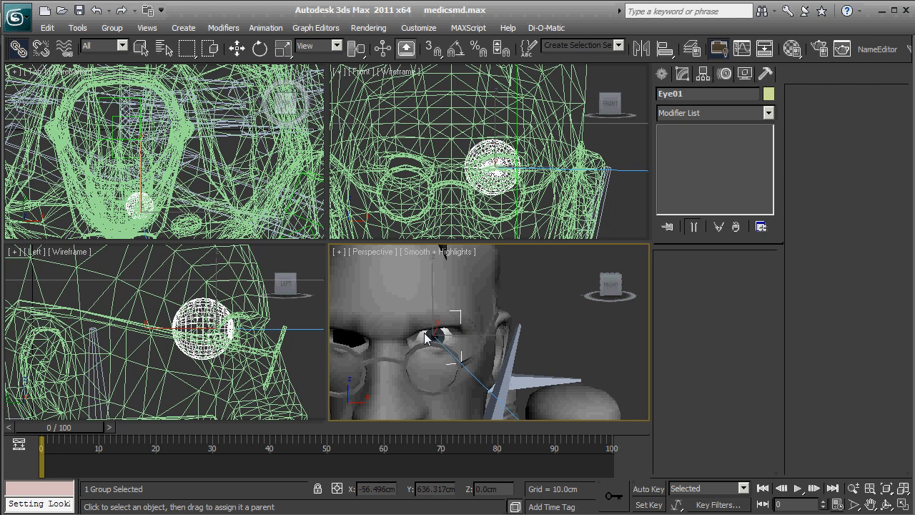
drag(425, 336, 532, 386)
key(w)
Rotate the bip_head bone slightly to test that the linked eye follows the head, and undo the last extra rotation.
click(533, 387)
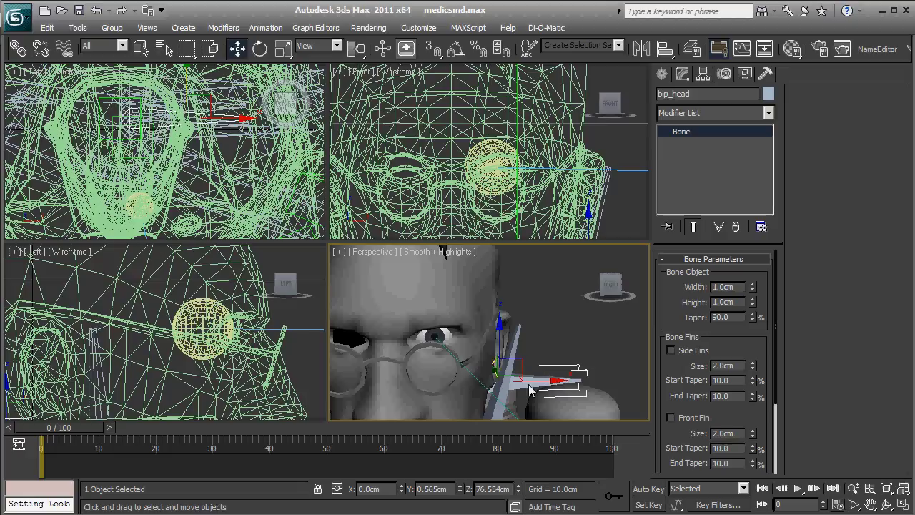
key(e)
mouse_move(439, 381)
mouse_down()
mouse_move(444, 359)
mouse_move(411, 380)
mouse_move(449, 383)
mouse_move(429, 371)
mouse_move(444, 374)
mouse_move(429, 378)
mouse_move(438, 372)
mouse_up()
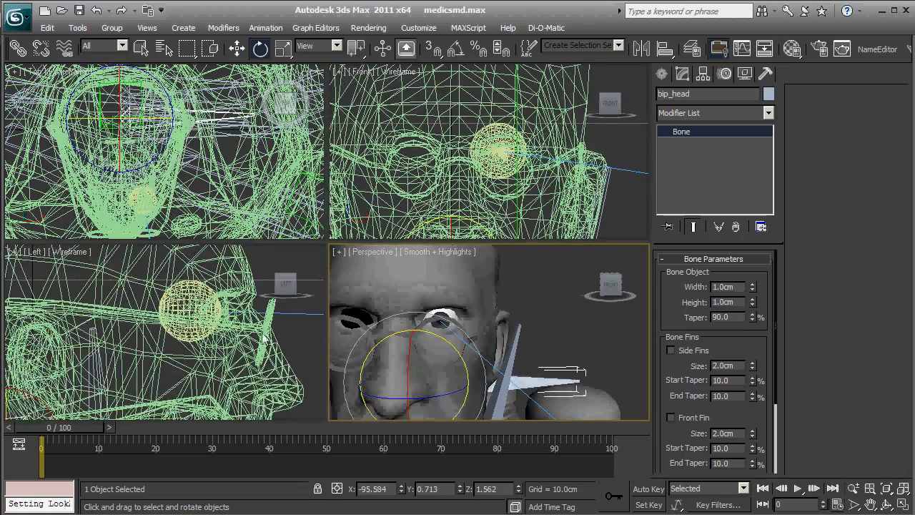
middle_drag(233, 336, 149, 331)
scroll(149, 331, down, 4)
middle_drag(236, 334, 147, 324)
scroll(147, 324, down, 4)
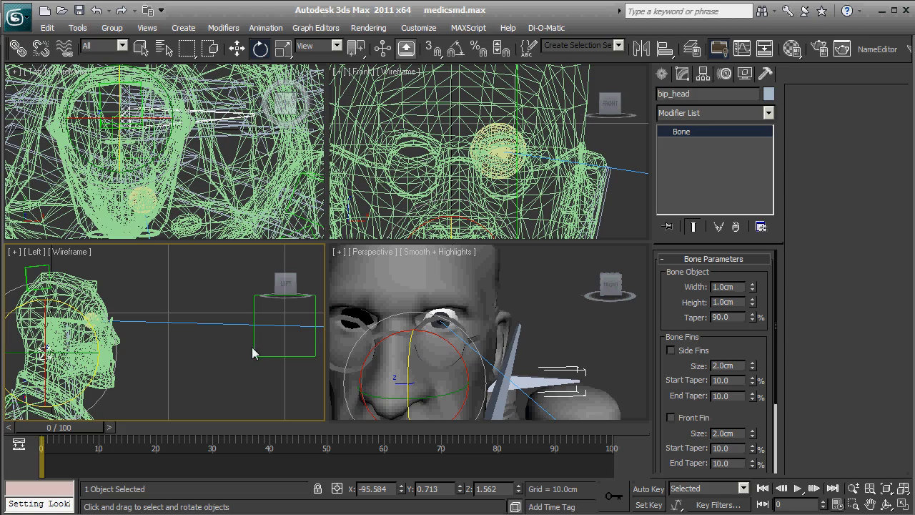
mouse_move(451, 372)
mouse_down()
mouse_move(433, 379)
mouse_move(433, 370)
mouse_move(446, 382)
mouse_move(423, 374)
mouse_move(437, 381)
mouse_up()
key(ctrl+z)
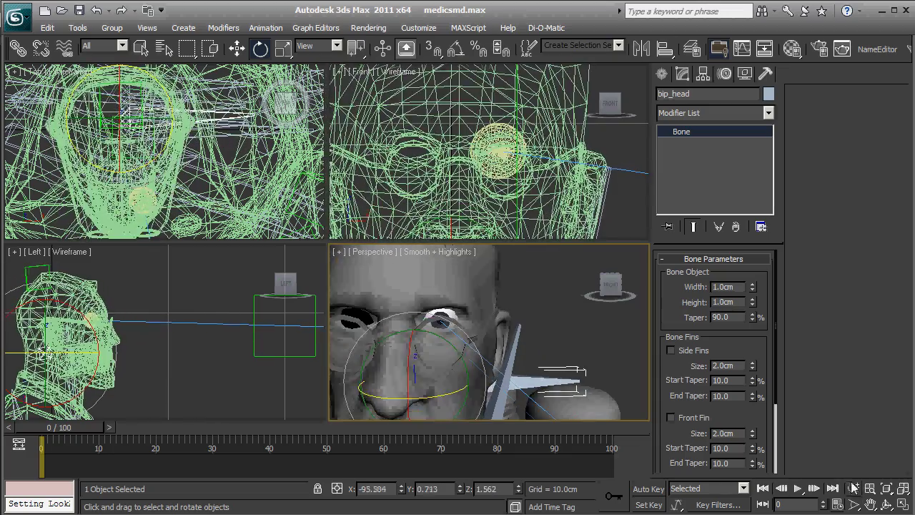
Undo the bip_head test rotation and enlarge the perspective view to frame the medic's face.
key(ctrl+z)
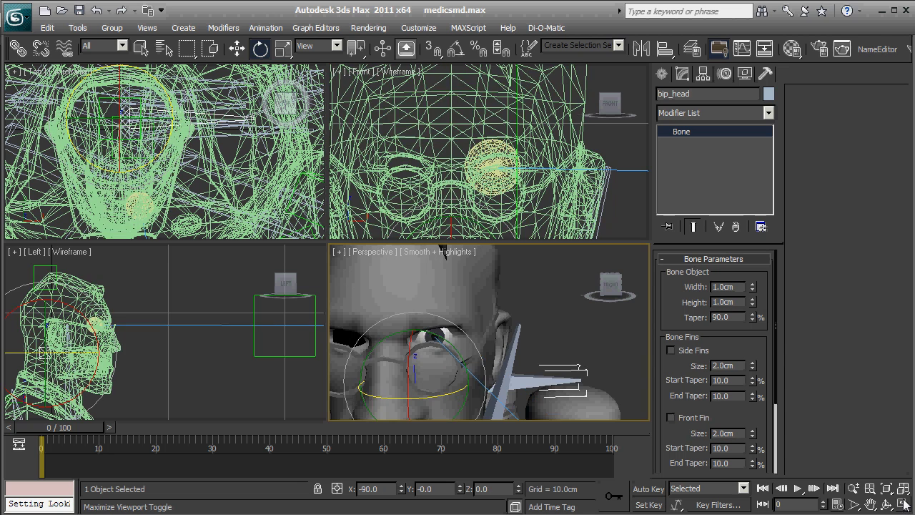
click(904, 502)
middle_drag(352, 304, 371, 243)
scroll(390, 207, down, 3)
Delete the large look-at target helper that the Eye01 group came with.
click(357, 198)
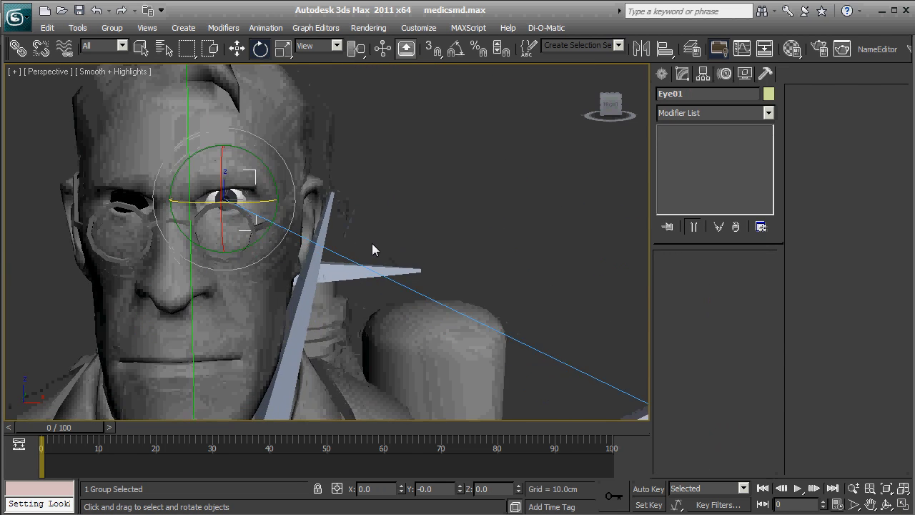
scroll(371, 242, down, 3)
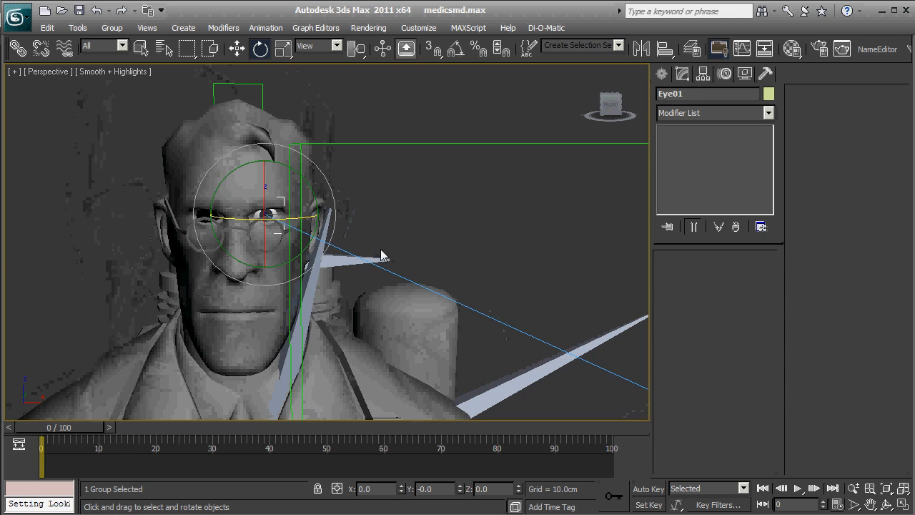
click(407, 144)
click(409, 146)
key(Delete)
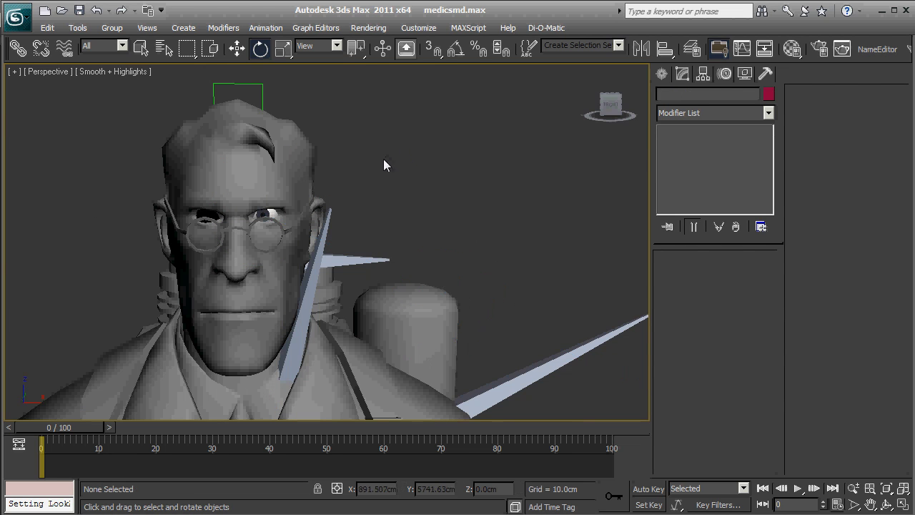
Check Eye01's rotation controller and create a standard Dummy helper beside the medic's head.
click(275, 215)
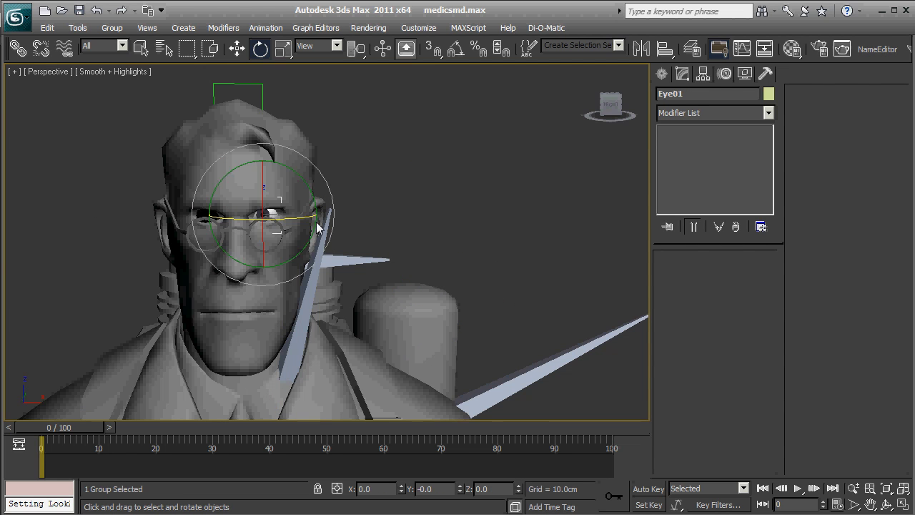
click(725, 74)
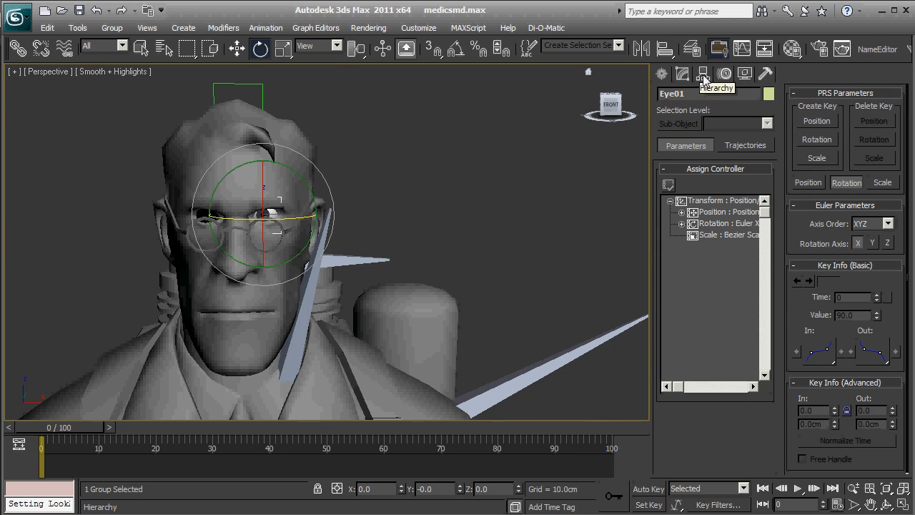
click(682, 224)
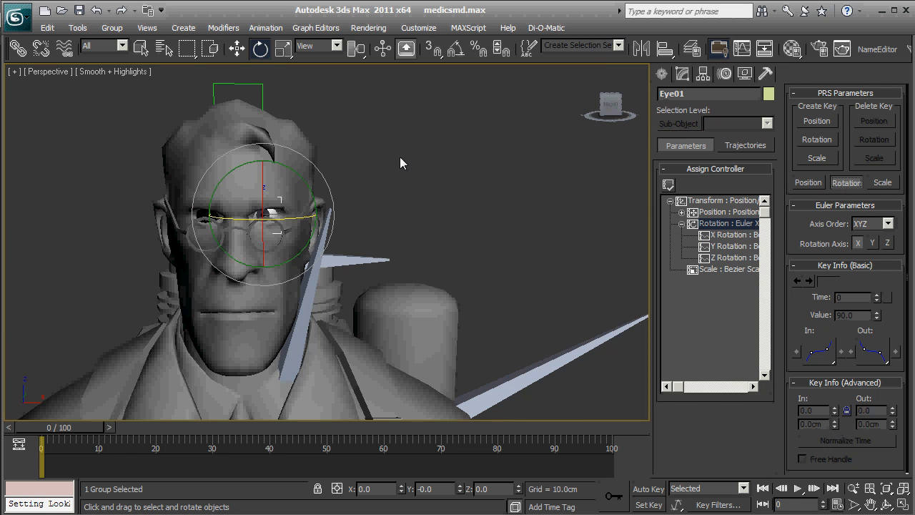
click(662, 74)
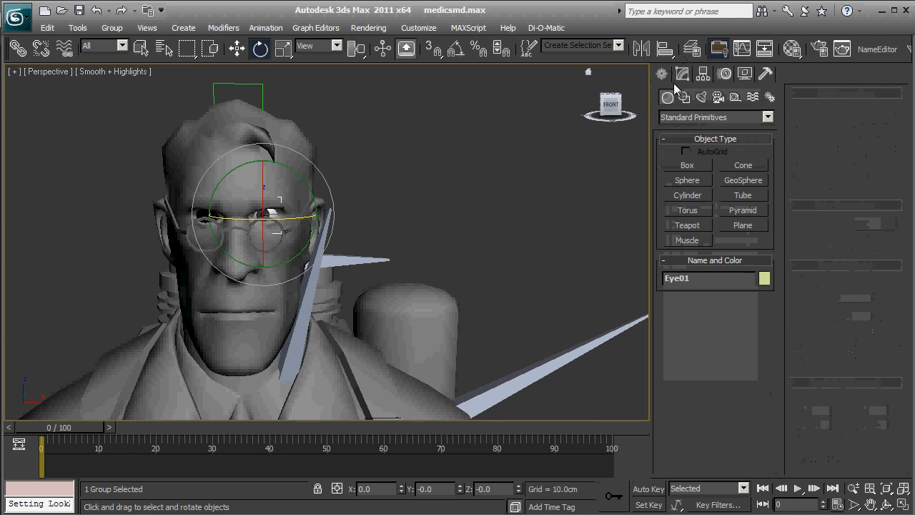
click(736, 98)
click(718, 118)
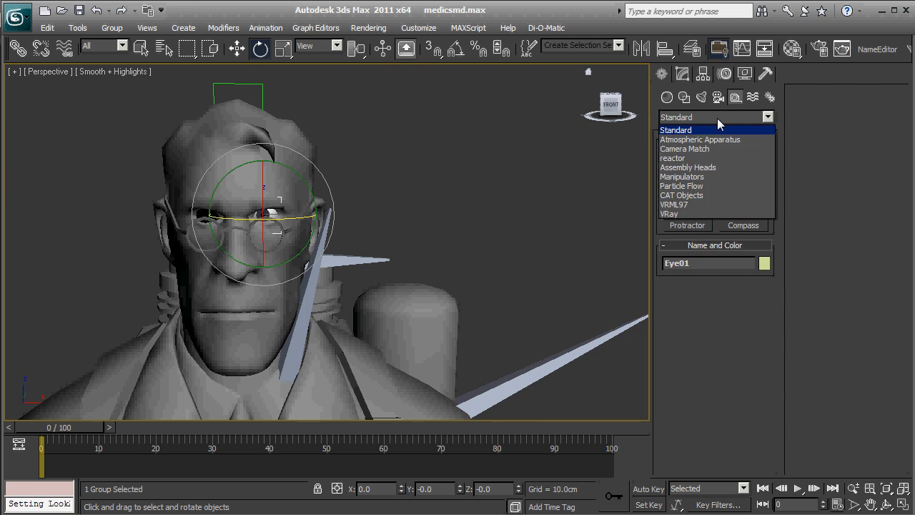
click(717, 119)
click(688, 165)
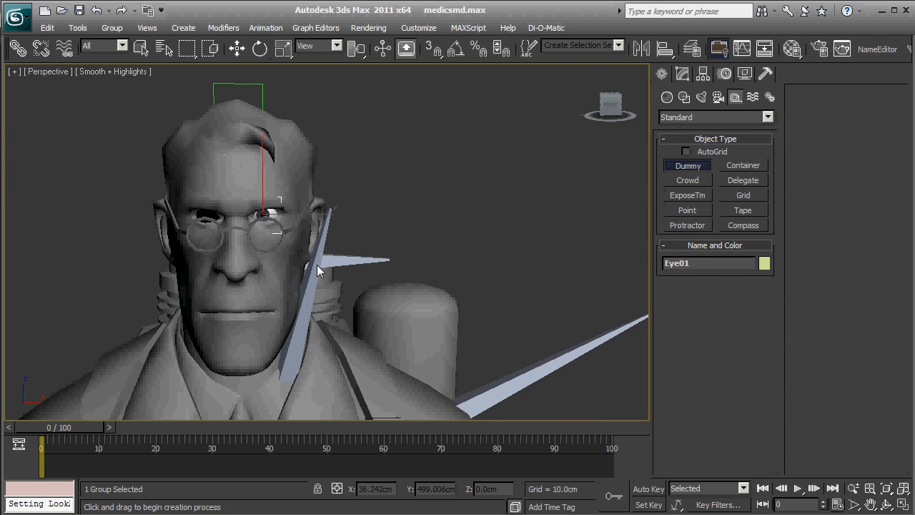
key(w)
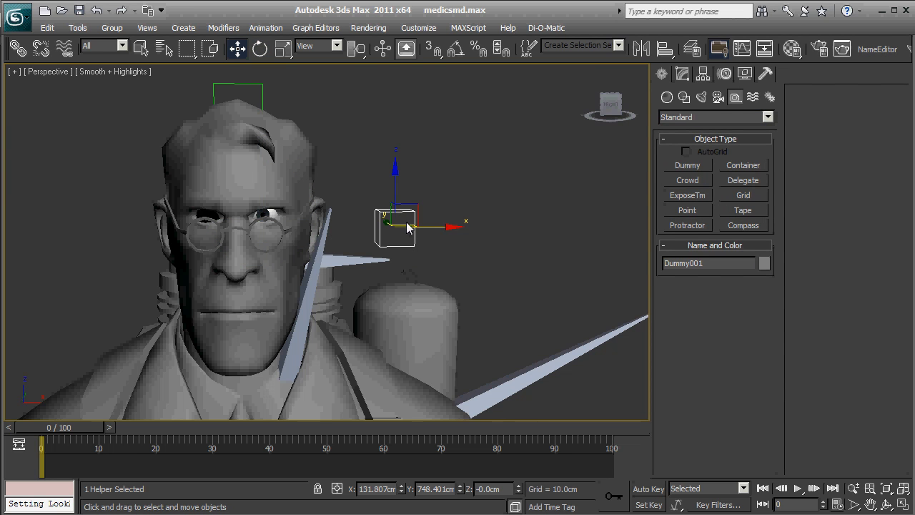
Move the dummy across the floor plane to a spot in front of the medic.
drag(406, 229, 498, 419)
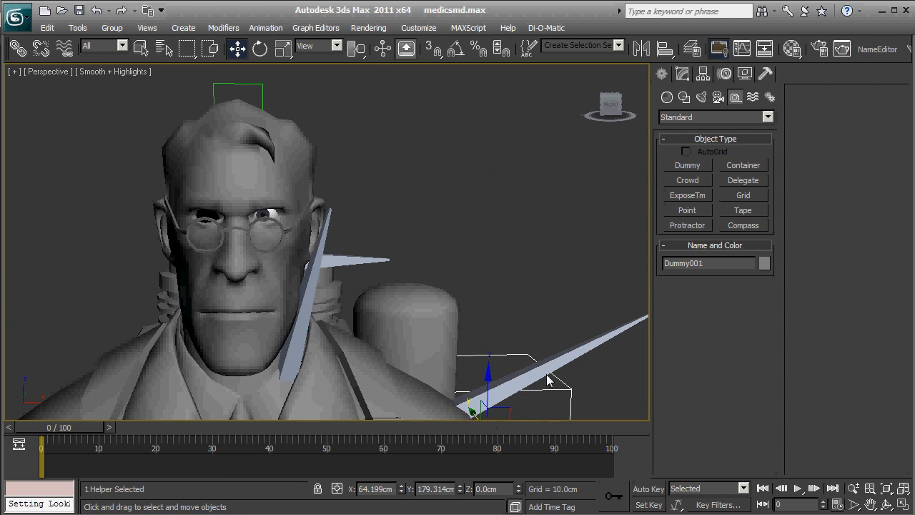
alt+middle_drag(547, 380, 392, 299)
scroll(490, 350, down, 3)
scroll(393, 299, down, 5)
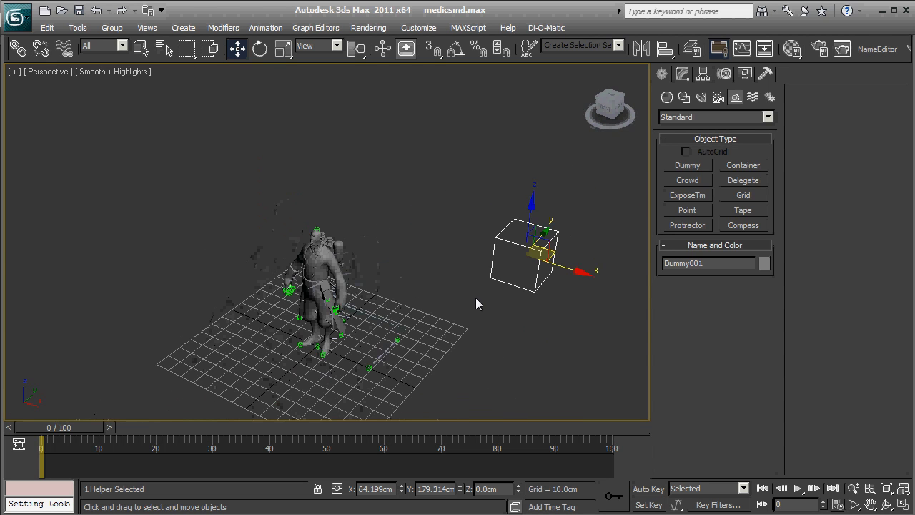
alt+middle_drag(476, 298, 629, 339)
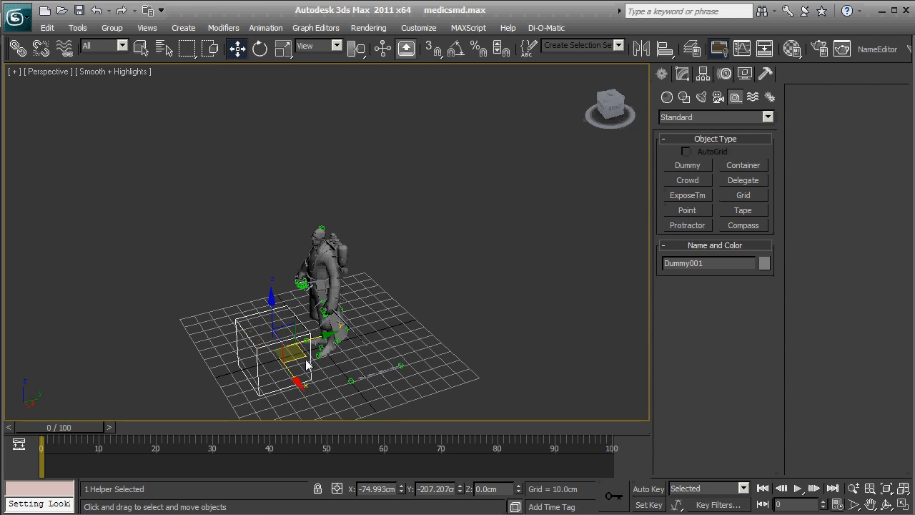
Scale the dummy down to a small box and raise it to head height, at Z about 77 cm.
key(r)
drag(273, 362, 307, 468)
key(w)
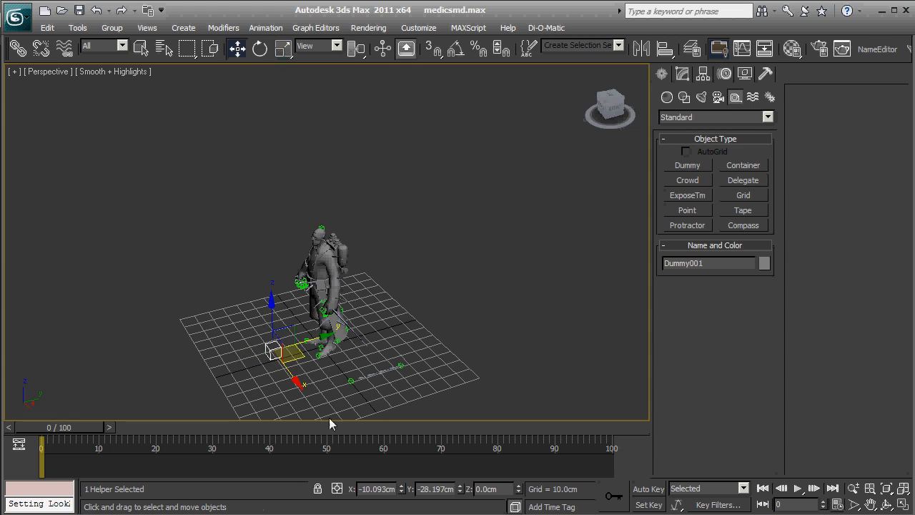
drag(270, 324, 271, 204)
key(z)
alt+middle_drag(390, 287, 359, 247)
Open the Eye01 group and select the eye white object inside it.
click(442, 214)
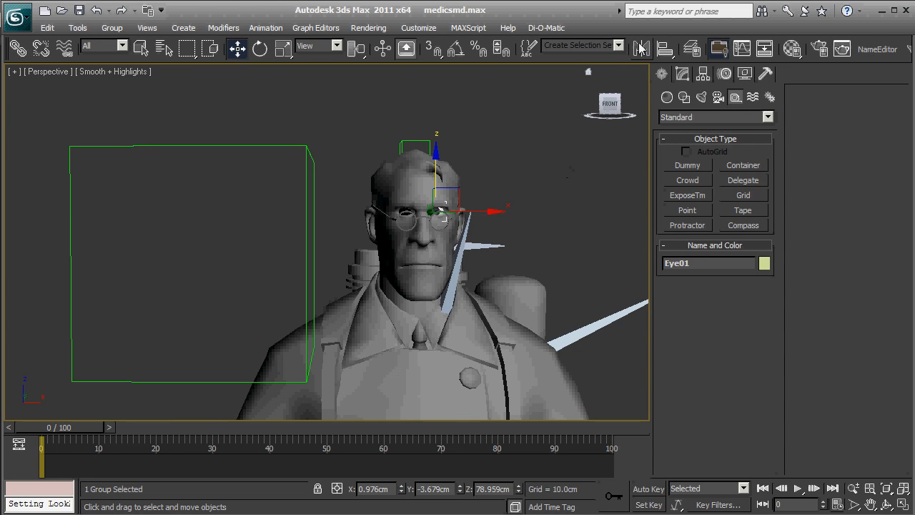
click(112, 27)
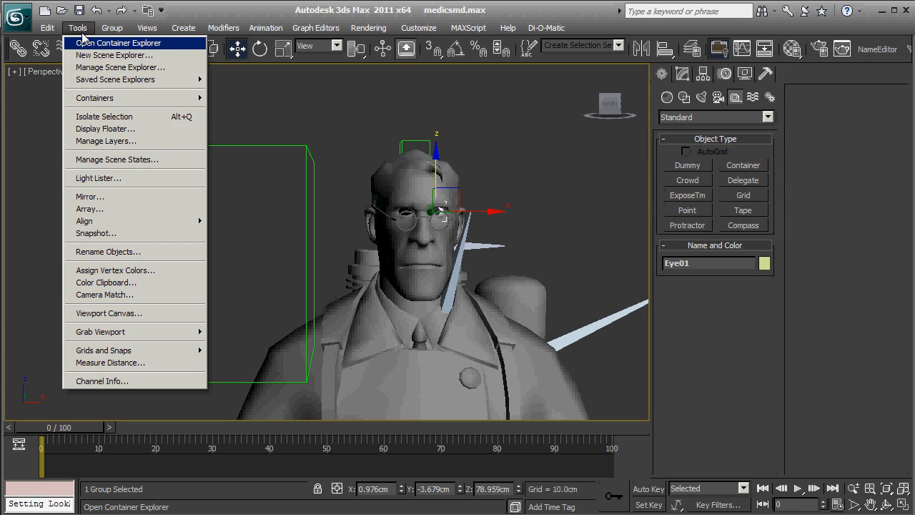
click(118, 74)
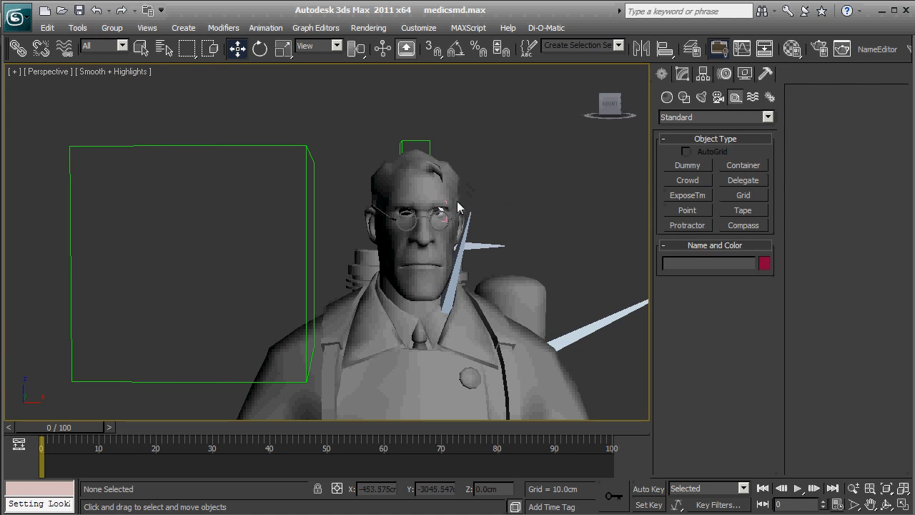
click(441, 214)
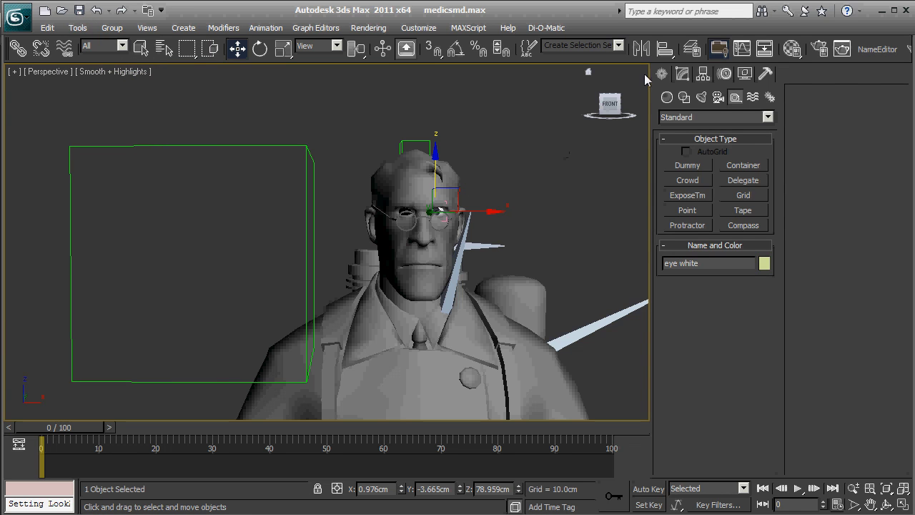
click(682, 74)
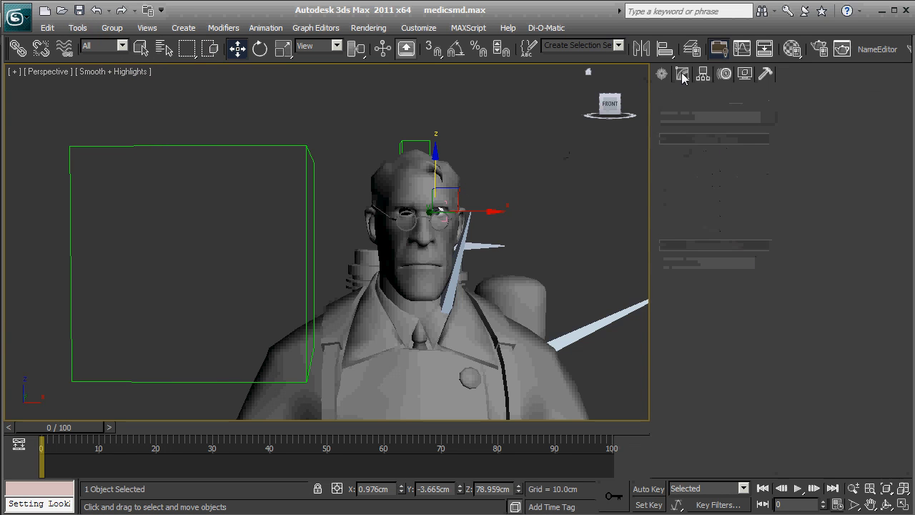
Try a LookAt constraint on the eye white's rotation with the new dummy as its target.
click(352, 29)
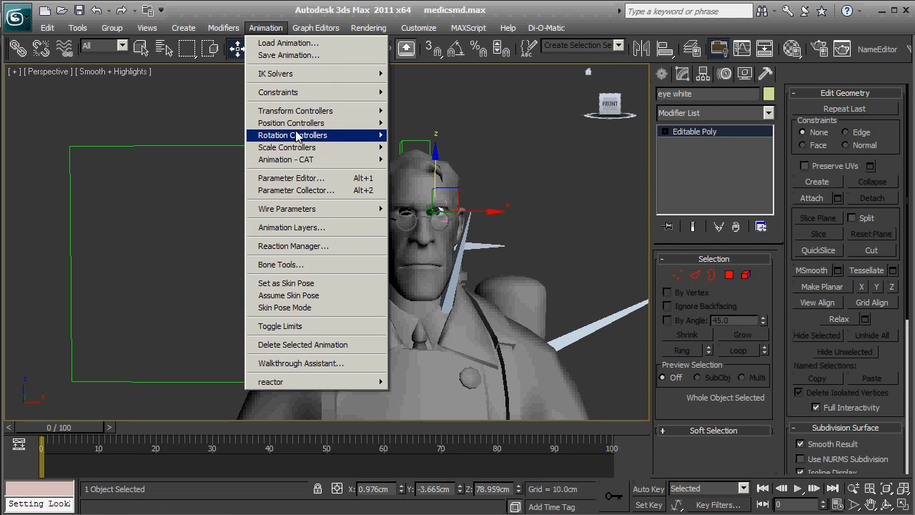
mouse_move(296, 136)
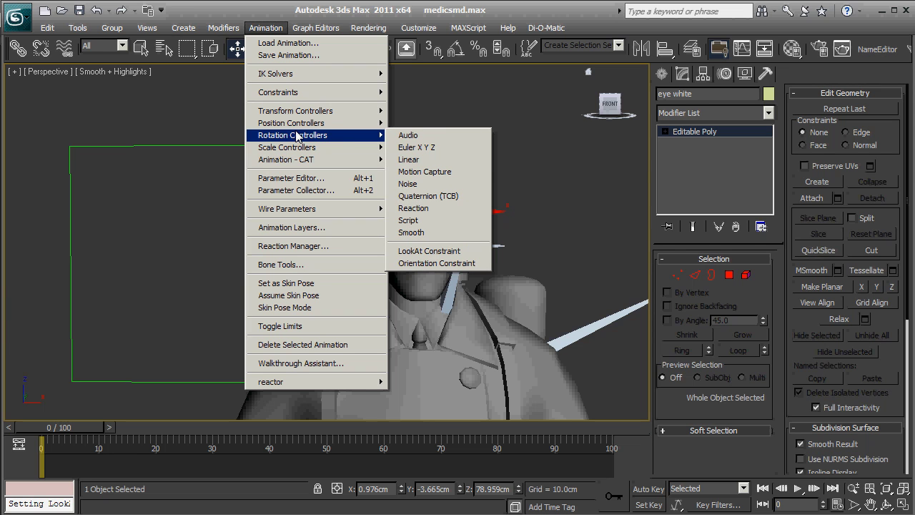
click(465, 255)
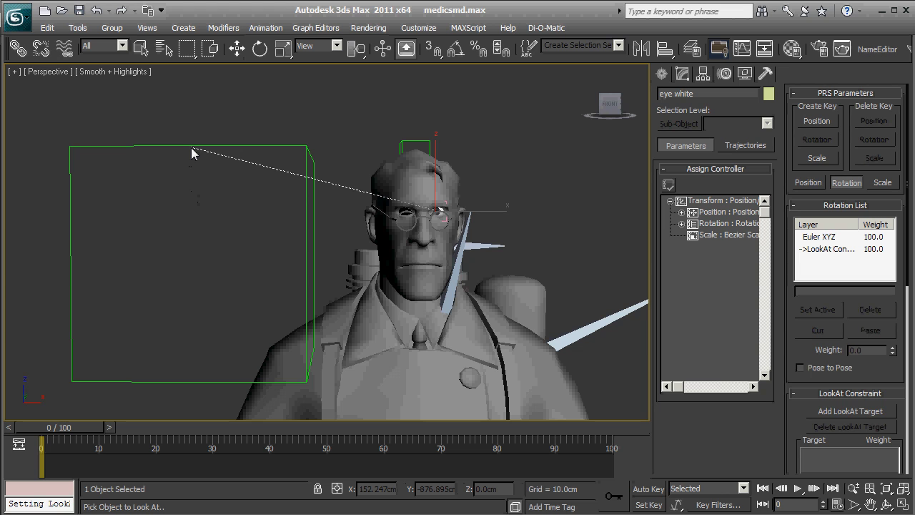
click(191, 147)
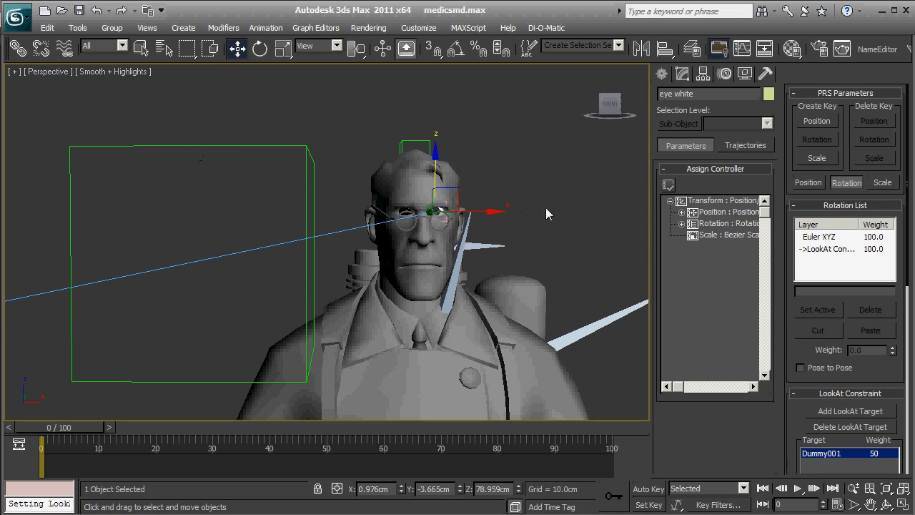
Delete the LookAt constraint from the eye white's rotation list.
alt+middle_drag(546, 207, 508, 233)
drag(863, 377, 822, 367)
click(827, 248)
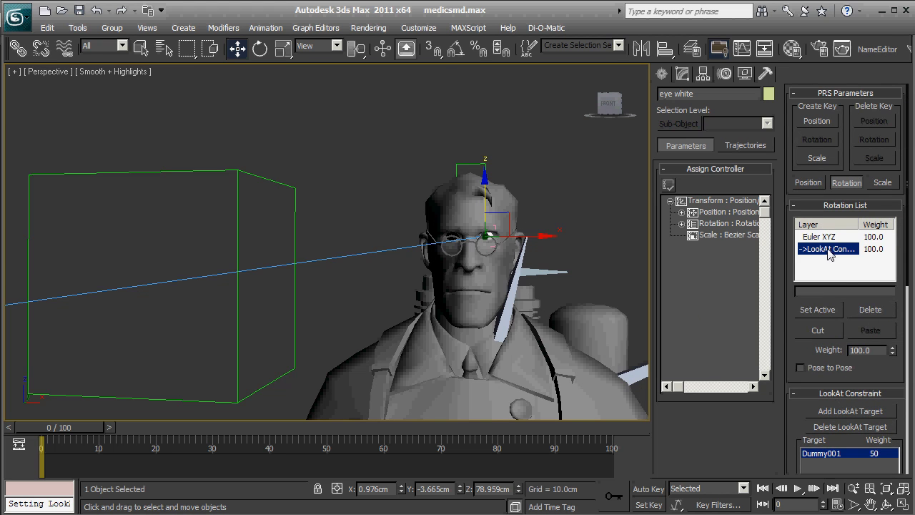
click(870, 309)
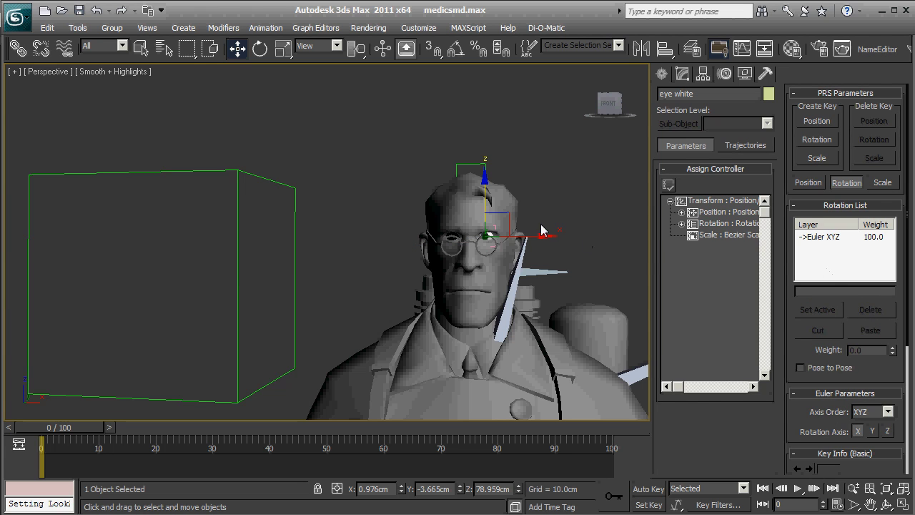
mouse_move(533, 264)
alt+middle_down()
mouse_move(560, 271)
mouse_move(544, 263)
alt+middle_up()
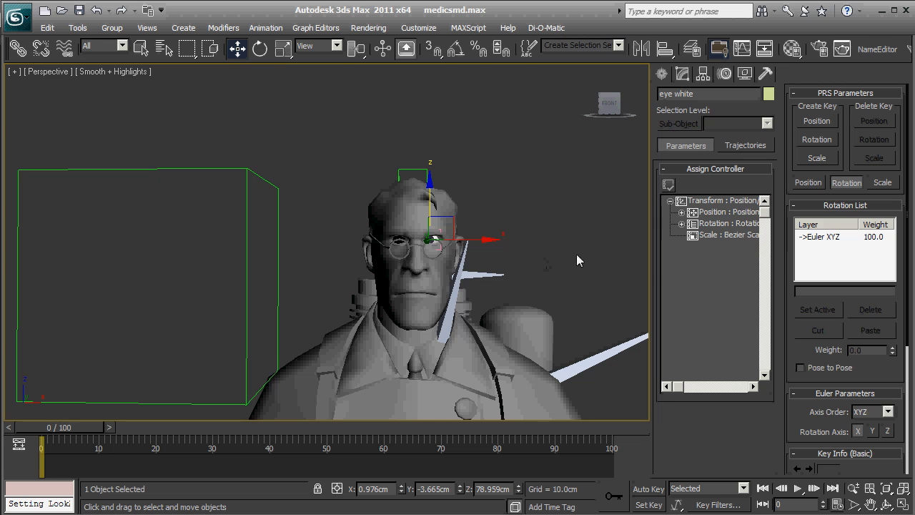
Assign a LookAt constraint to the eye white, targeting the Dummy001 helper.
scroll(833, 266, down, 3)
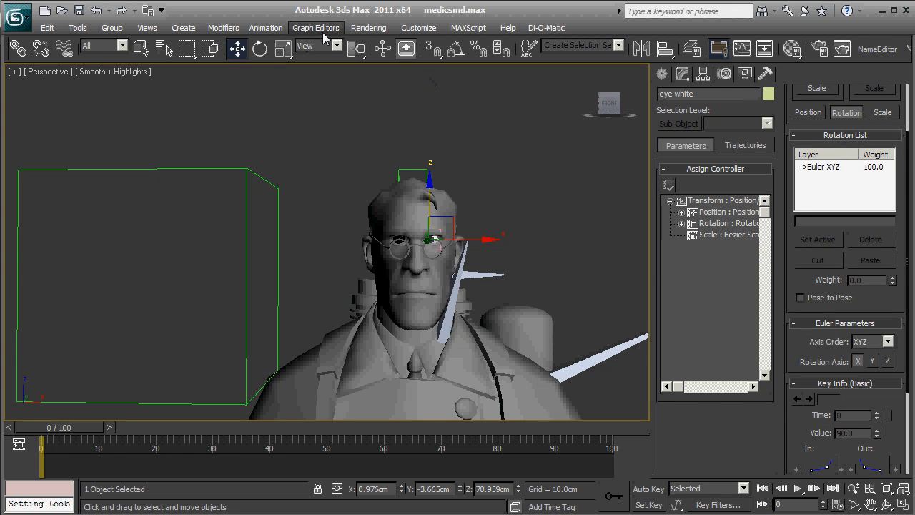
click(266, 27)
mouse_move(357, 135)
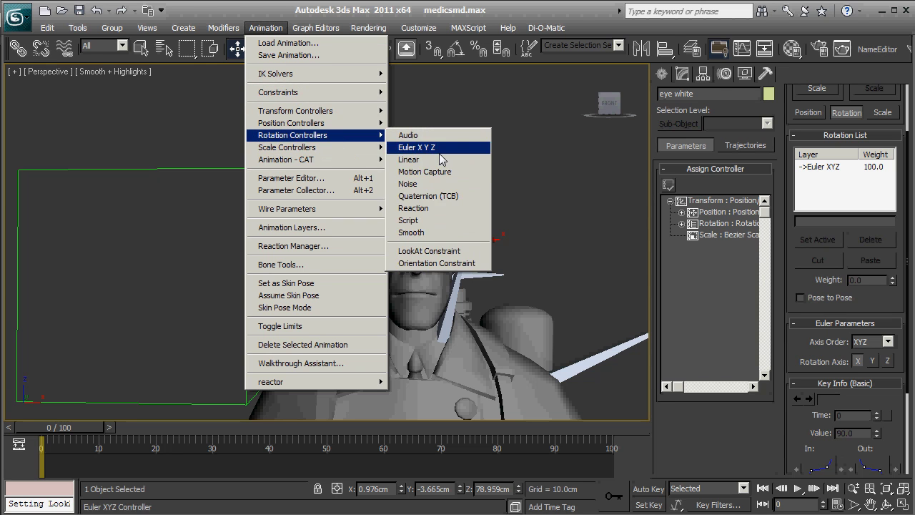
click(430, 251)
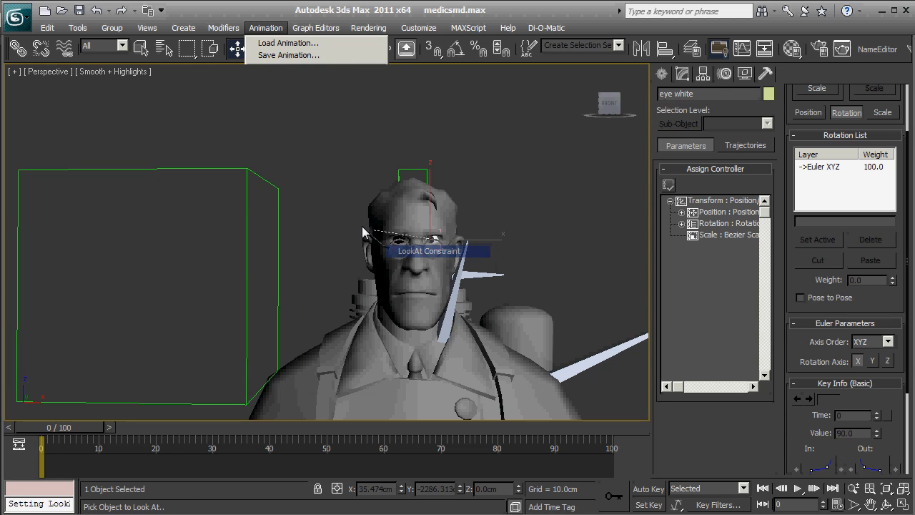
click(261, 182)
middle_drag(453, 258, 483, 298)
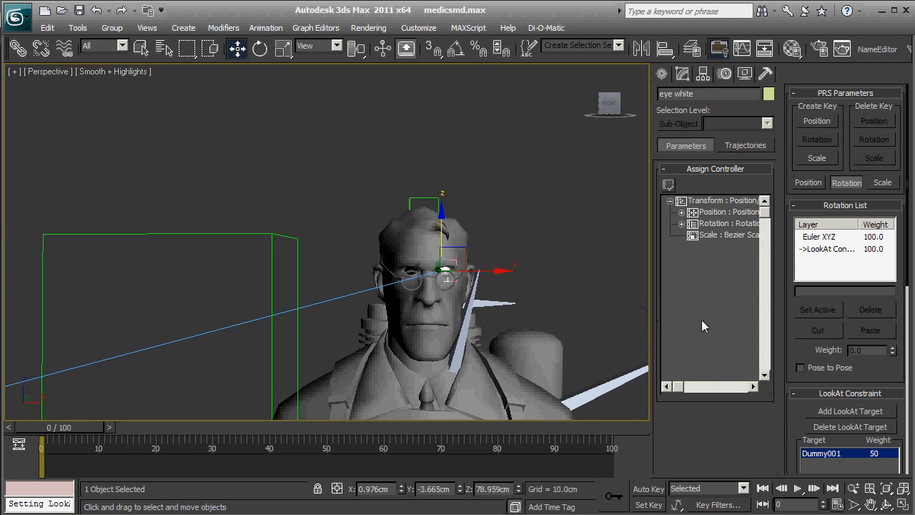
Enable Keep Initial Offset for the eye white's LookAt constraint.
click(872, 370)
click(864, 369)
scroll(808, 322, down, 4)
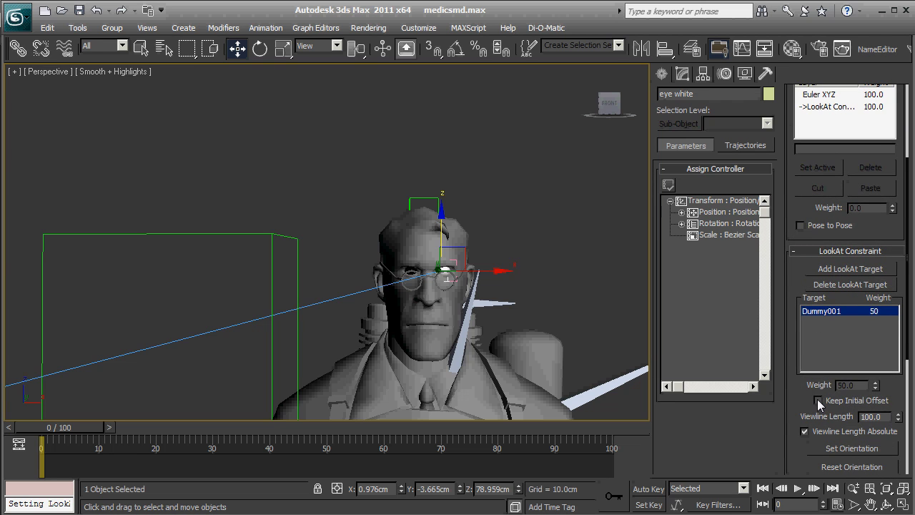
alt+middle_drag(602, 353, 489, 304)
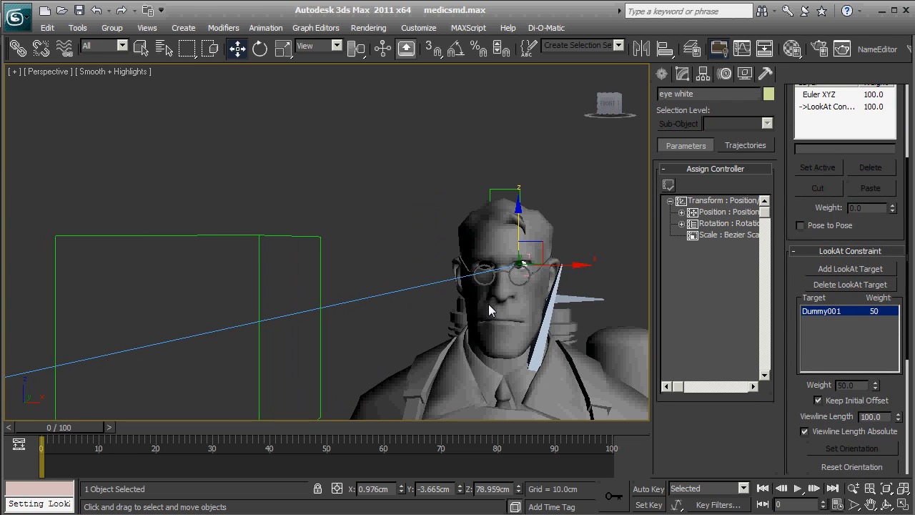
Move Dummy001 sideways past the medic's face and rotate the bip_head bone to test the eye's tracking.
click(260, 248)
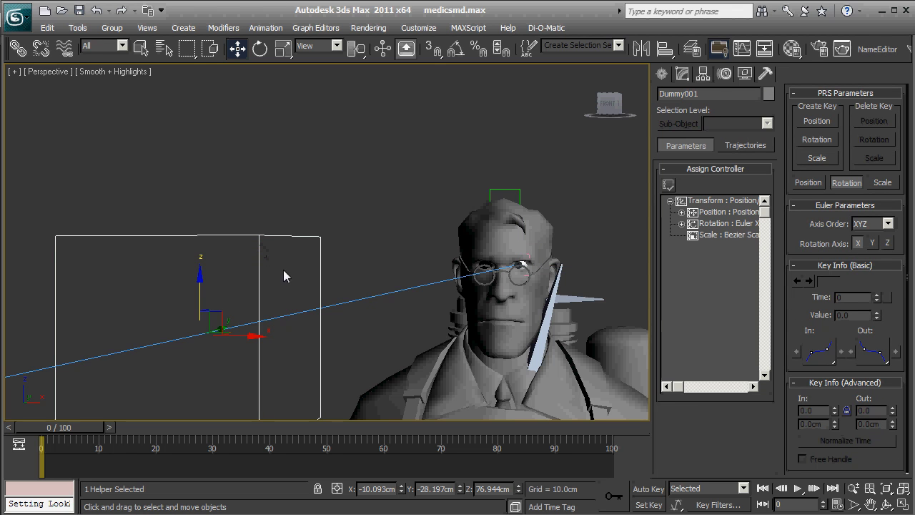
drag(217, 319, 576, 243)
click(592, 296)
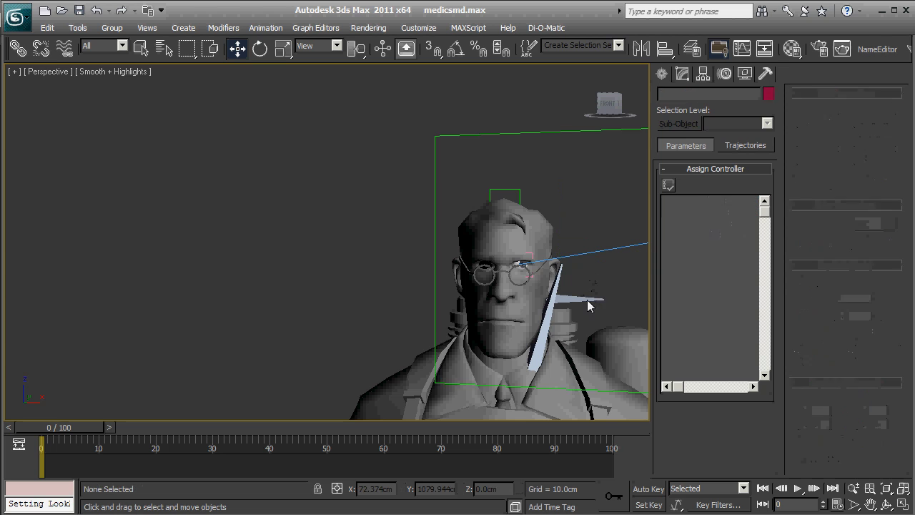
key(e)
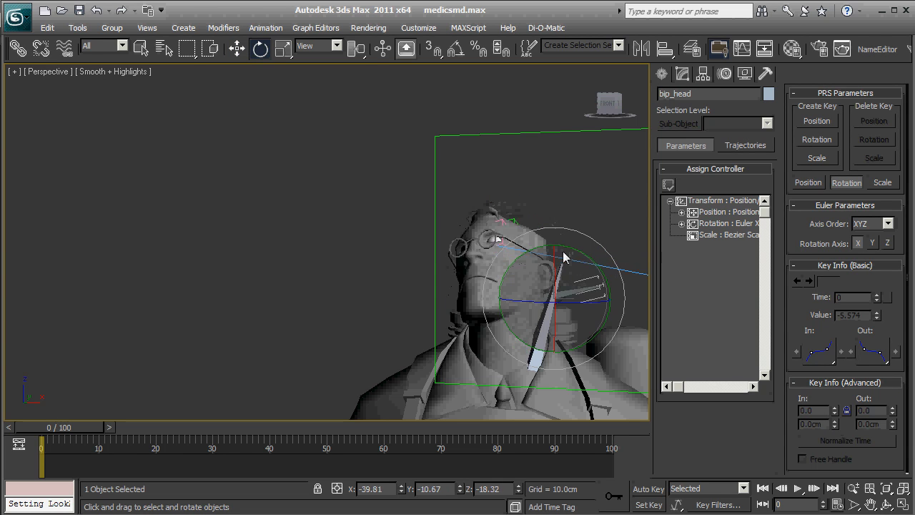